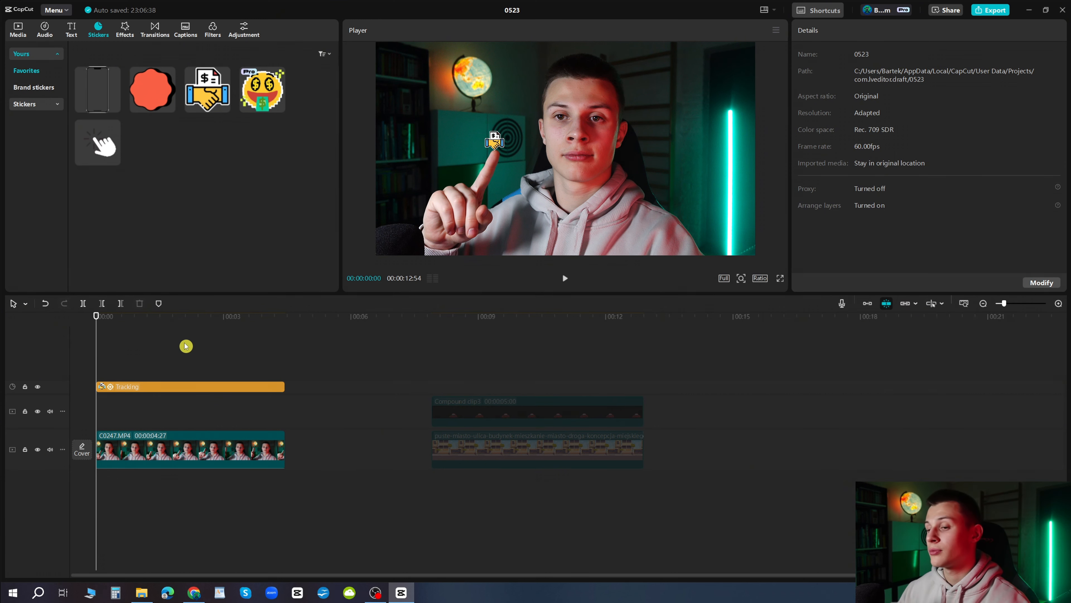
# Step: Enable the car and street background clips, disable the C0247.MP4 clip with its tracked sticker, and play the car scene from its start
pyautogui.moveTo(439, 355); pyautogui.dragTo(478, 485)
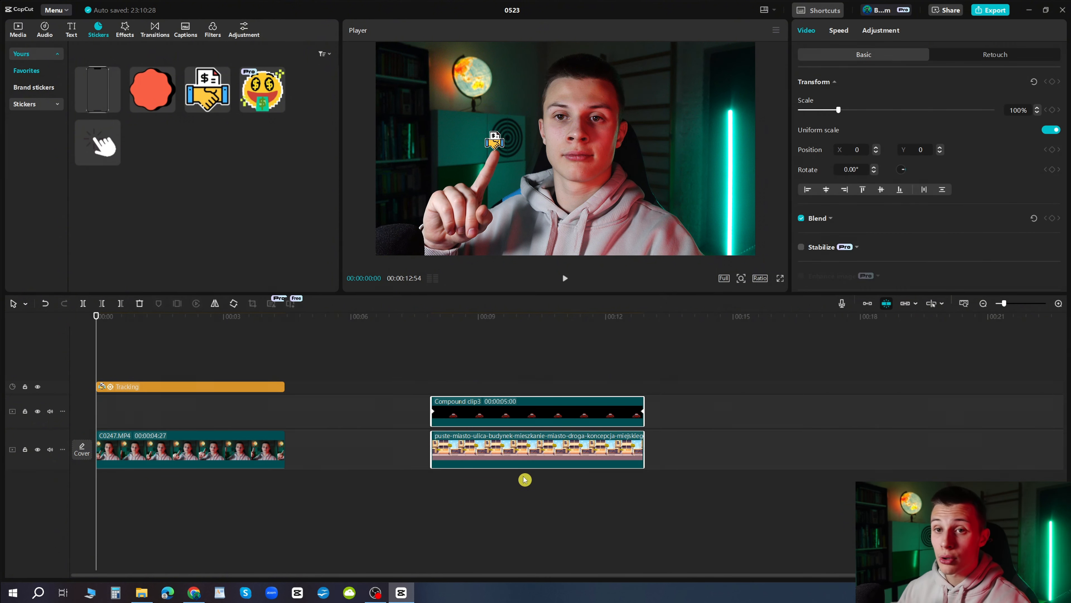
pyautogui.hotkey('ctrl', 'z')
pyautogui.moveTo(301, 343); pyautogui.dragTo(193, 463)
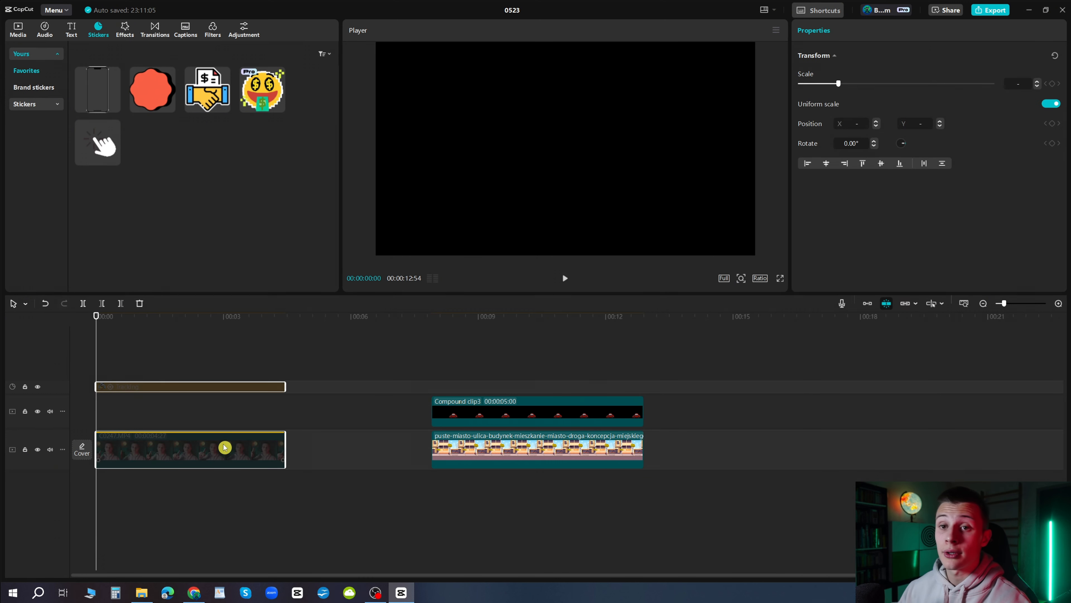
pyautogui.click(435, 357)
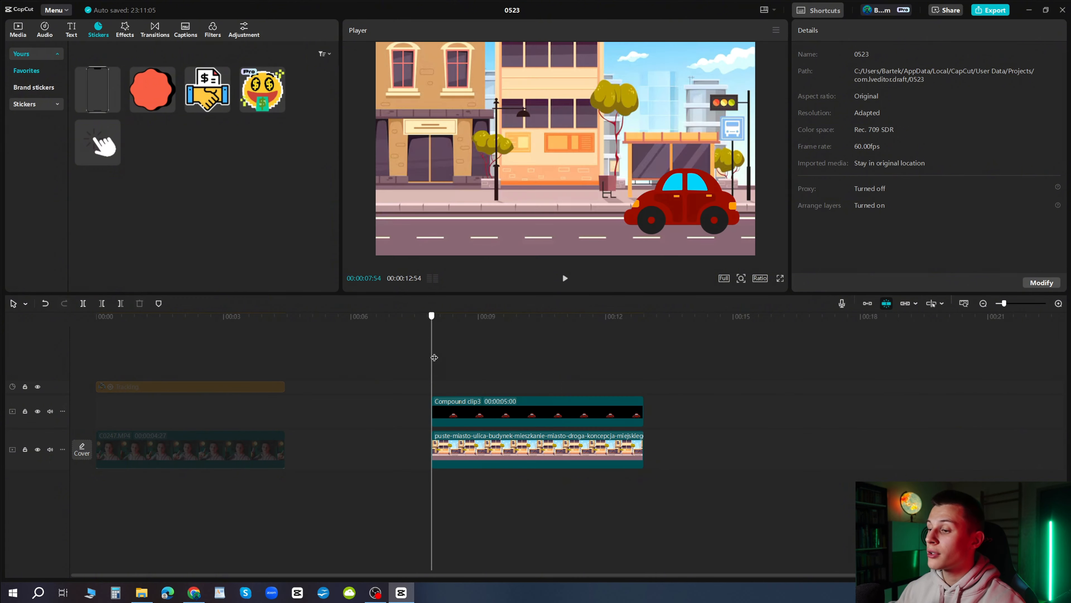
pyautogui.press('space')
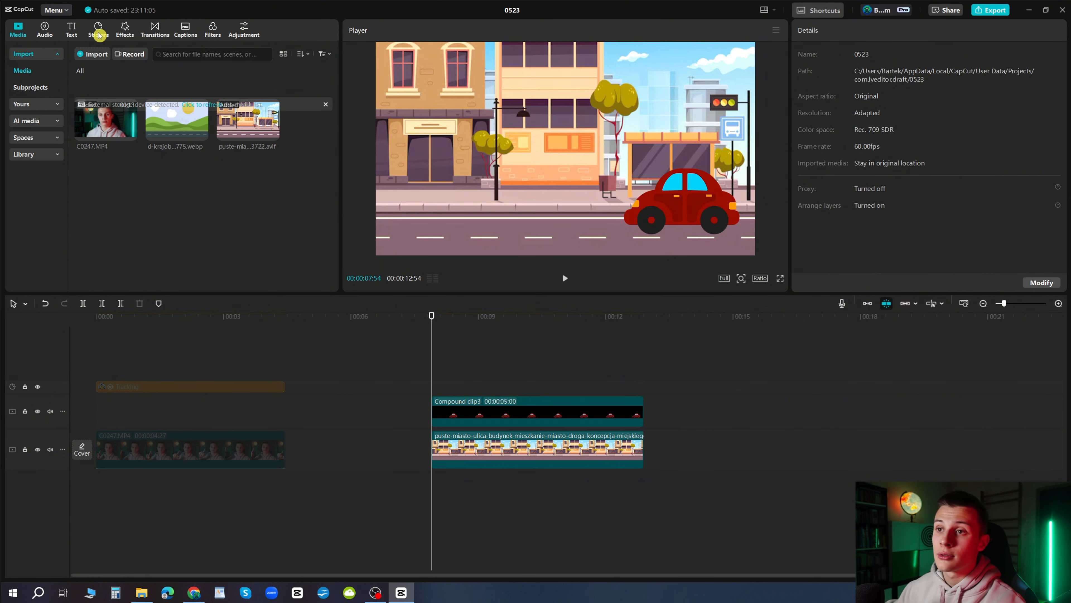
# Step: Search the stickers for "arrow" and add the red right-pointing arrow at the start of the car scene
pyautogui.click(103, 42)
pyautogui.click(105, 53)
pyautogui.write('arrow')
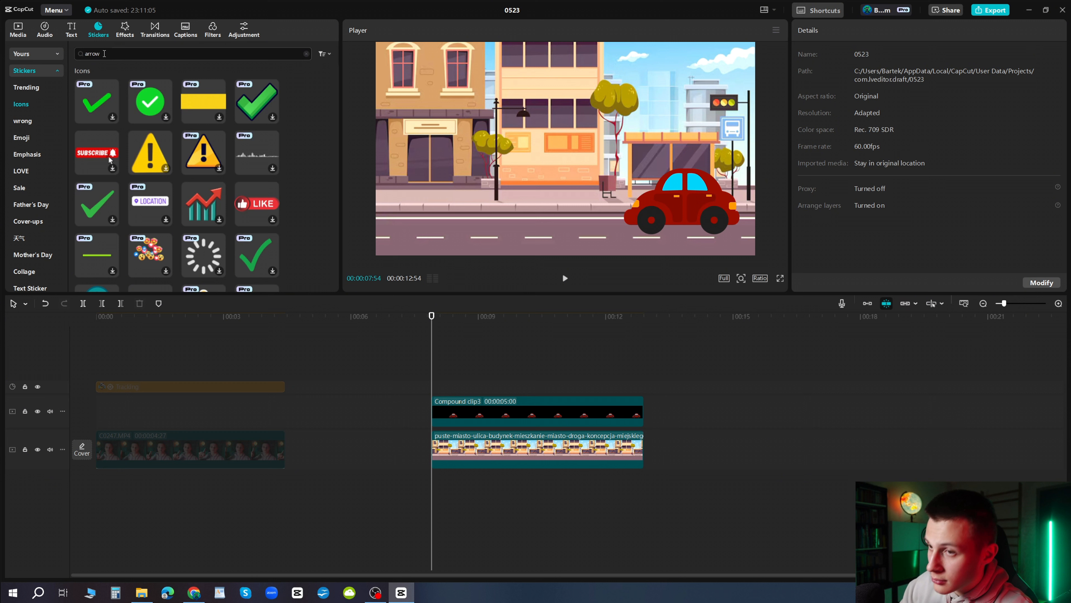
pyautogui.press('Return')
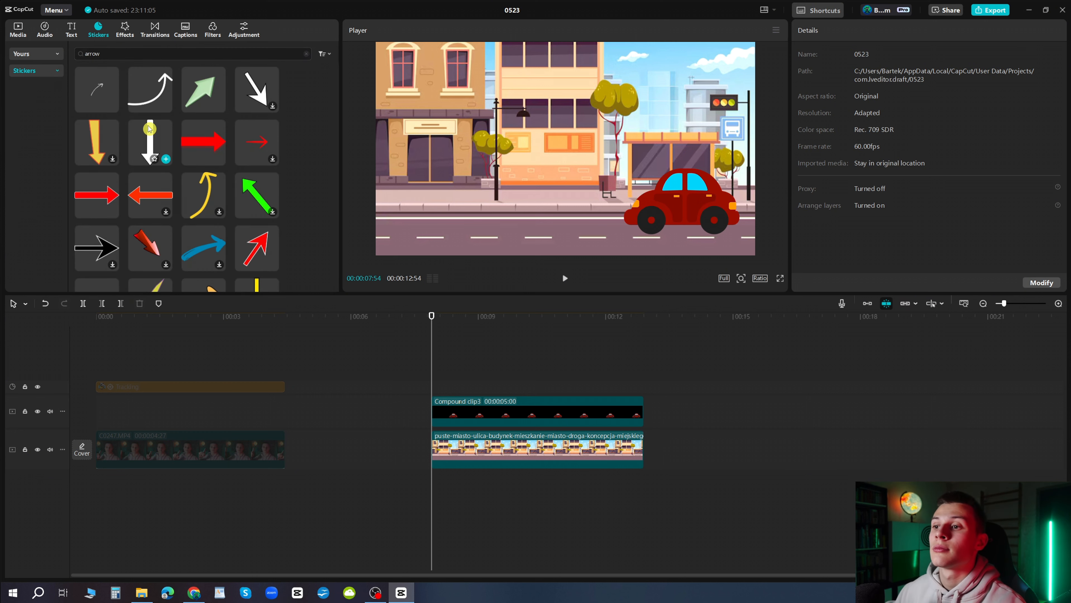
pyautogui.moveTo(145, 190); pyautogui.dragTo(434, 385)
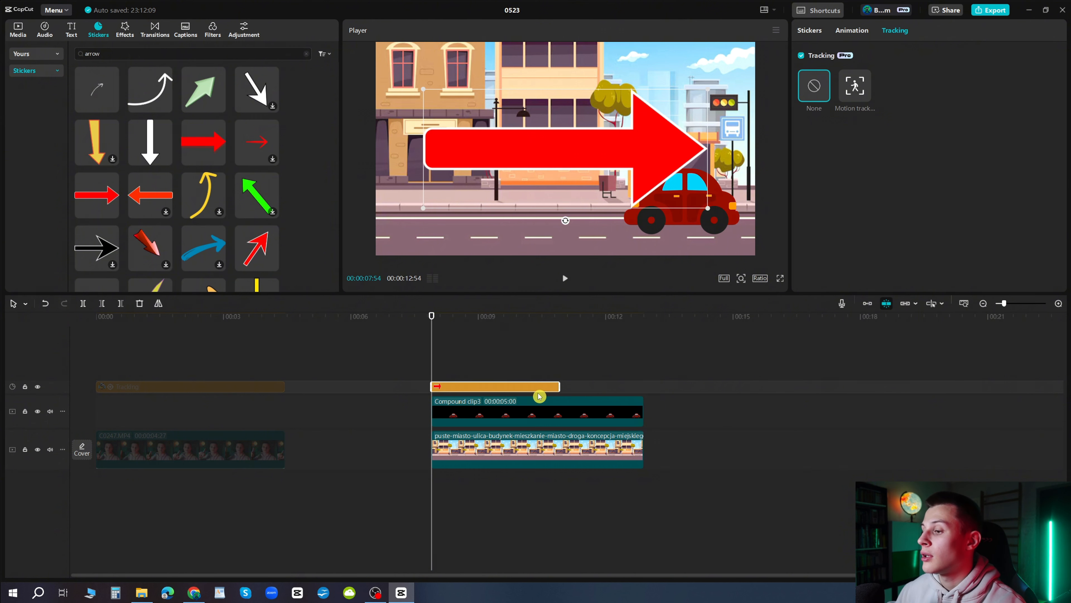
# Step: Extend the arrow sticker to the end of the car scene, then rotate, shrink and place it pointing down at the car's roof
pyautogui.moveTo(560, 385); pyautogui.dragTo(645, 384)
pyautogui.moveTo(566, 221); pyautogui.dragTo(520, 85)
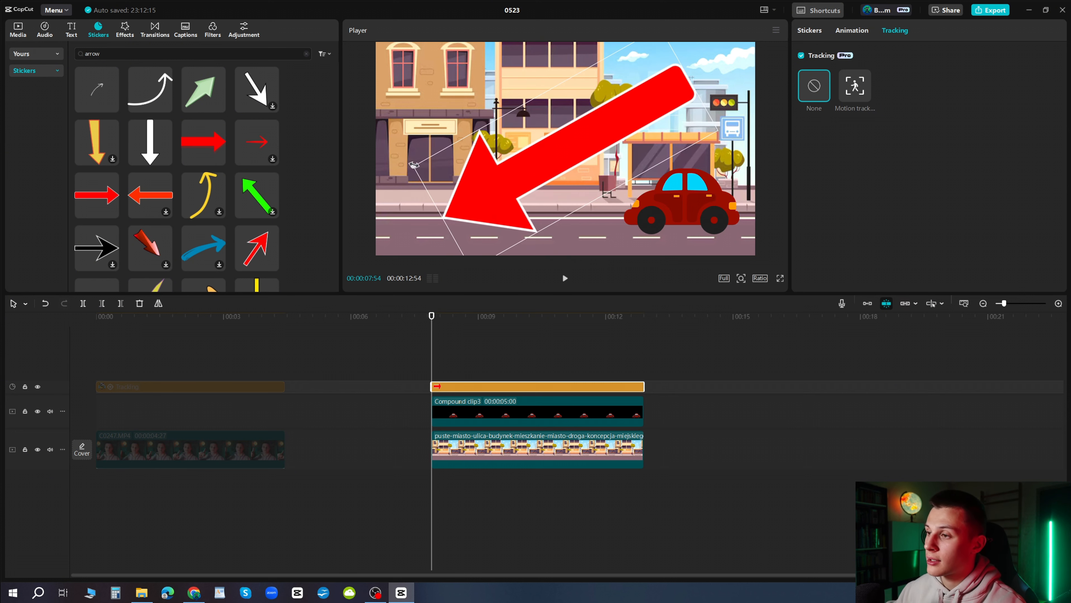
pyautogui.moveTo(412, 170); pyautogui.dragTo(702, 137)
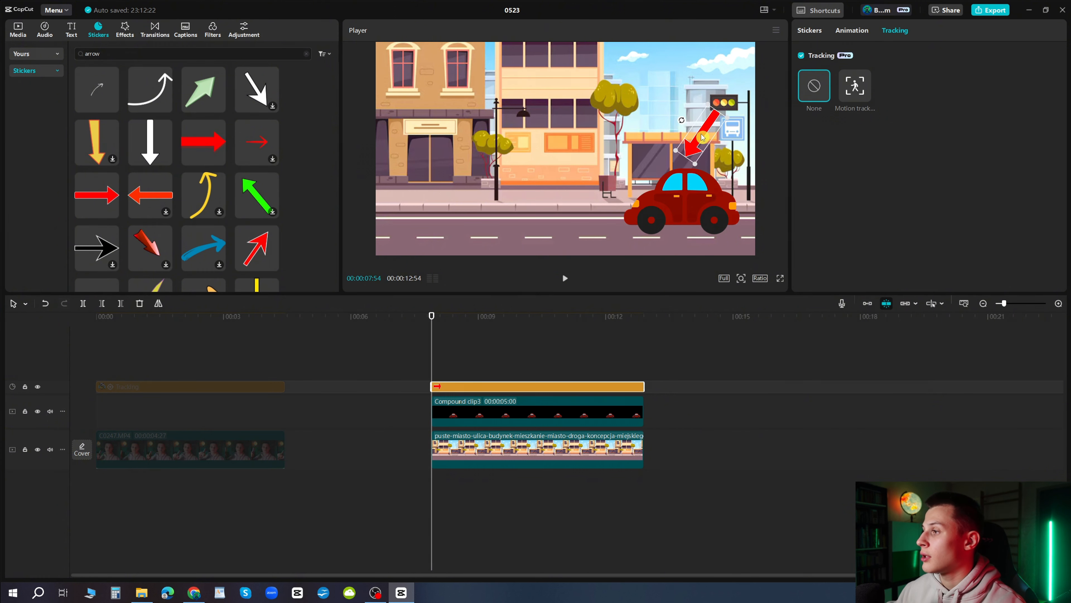
# Step: Apply motion tracking to the arrow with scale following off, placing the tracking box on the car and running the tracking
pyautogui.click(855, 85)
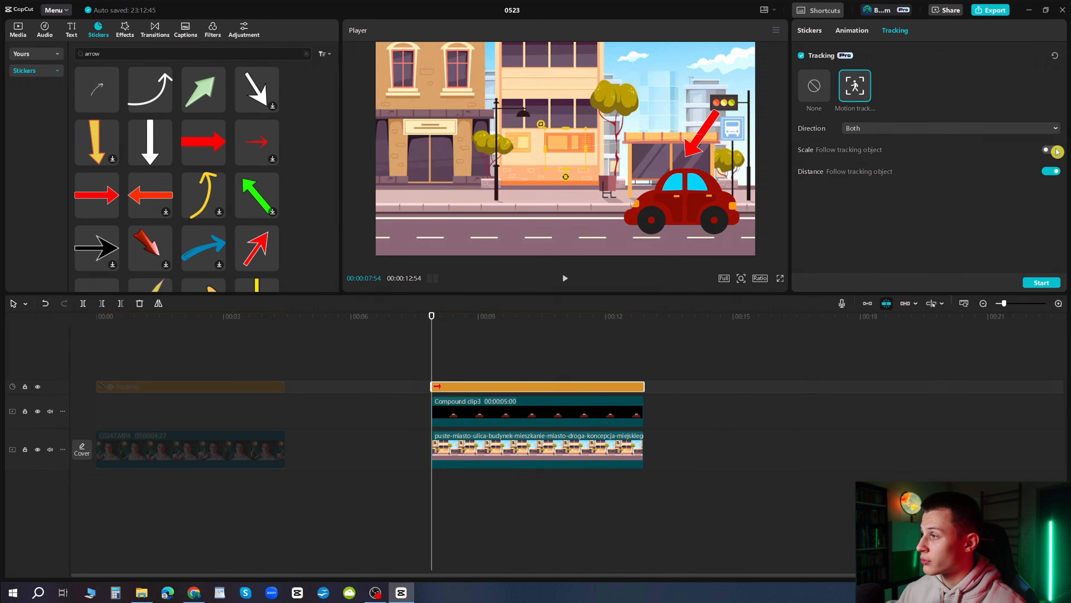
pyautogui.moveTo(564, 158); pyautogui.dragTo(670, 201)
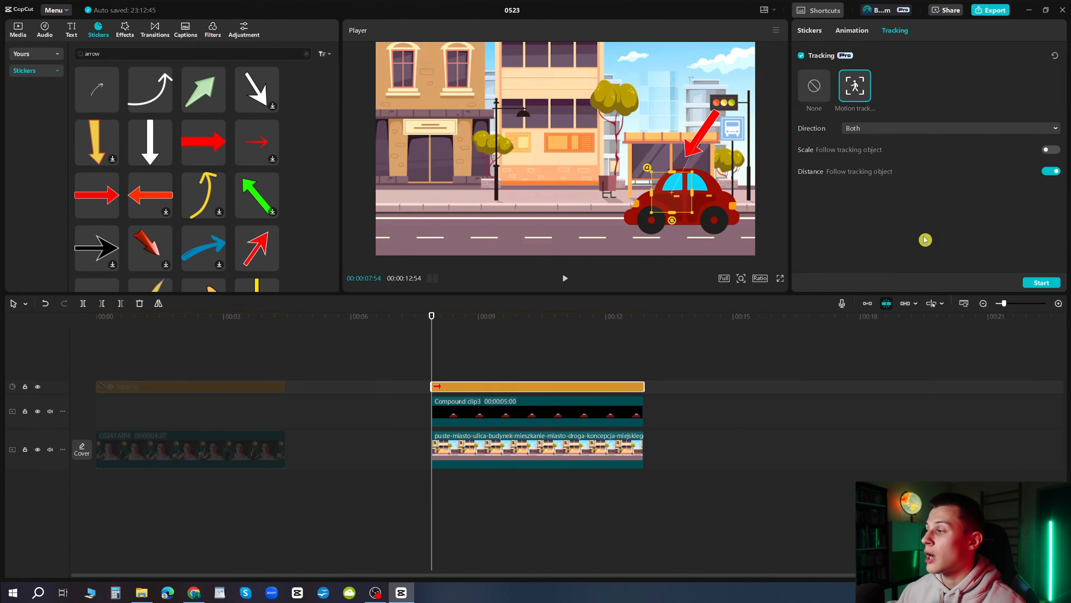
pyautogui.click(1042, 282)
# Step: Play the car scene from its start to check how the arrow follows the car
pyautogui.click(433, 363)
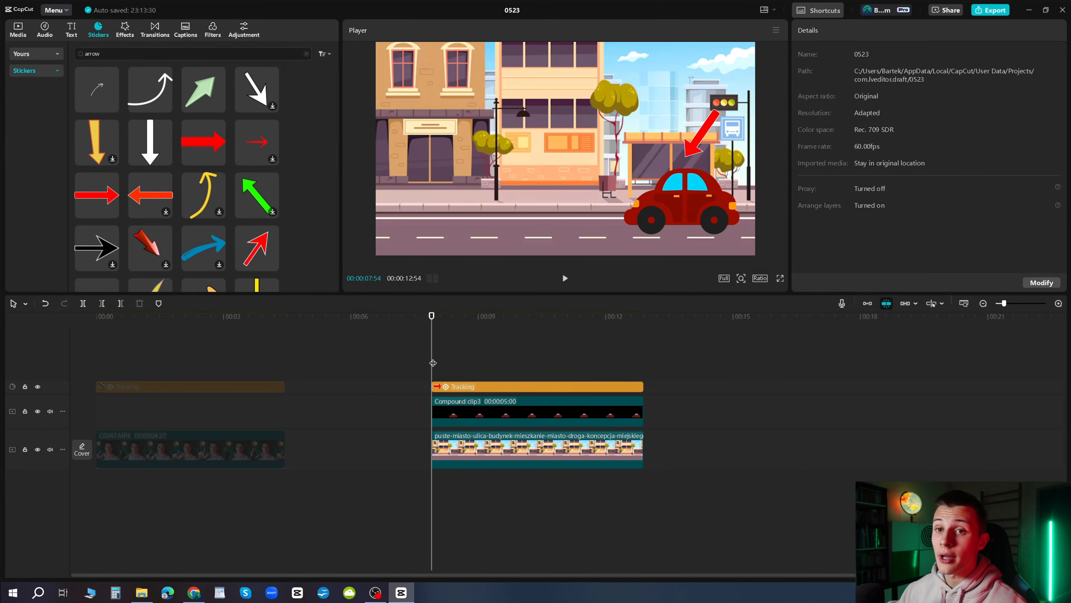
pyautogui.press('space')
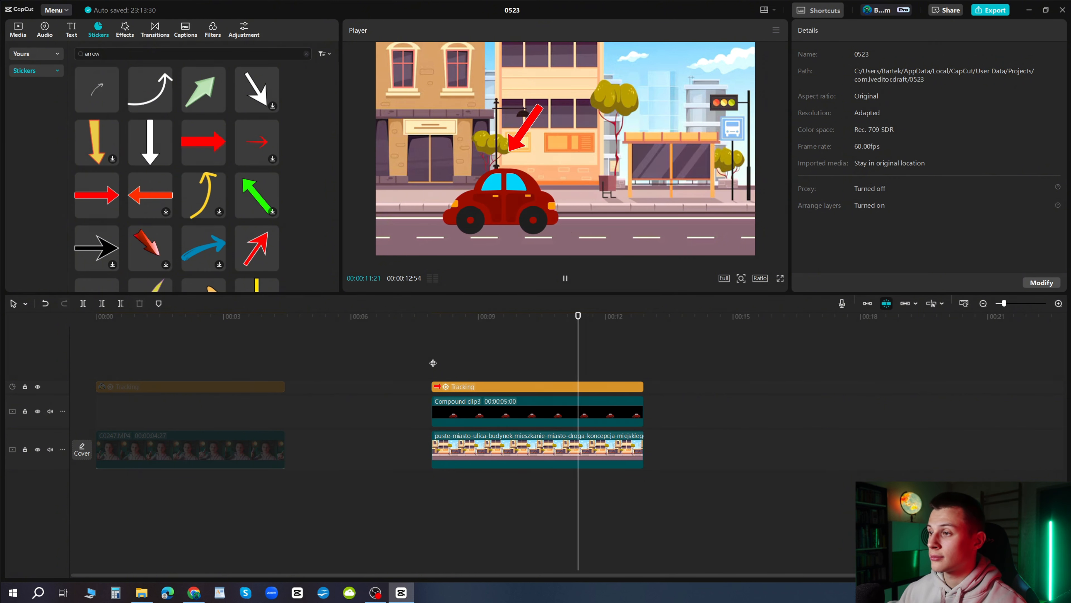
pyautogui.press('space')
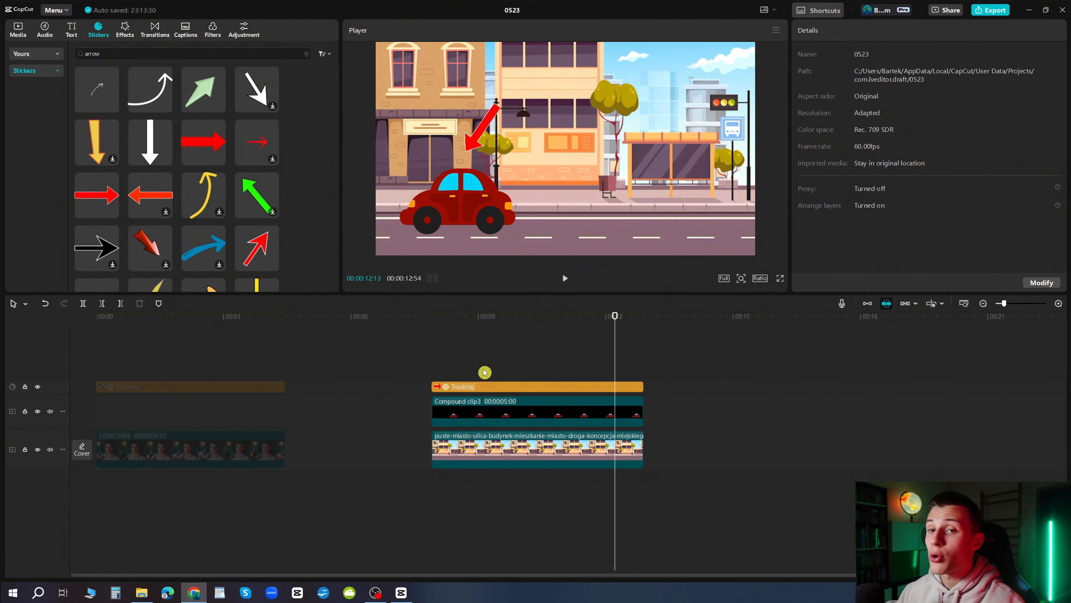
pyautogui.press('Up')
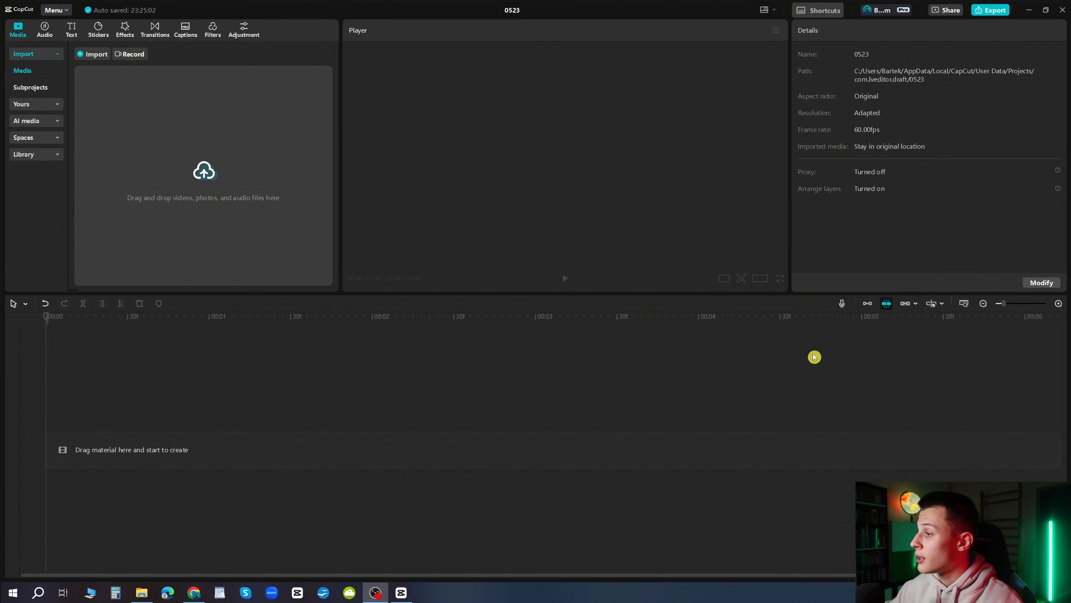
# Step: Record a short voiceover with the KRUX EDIS 1000 microphone in the empty project and play it back
pyautogui.click(843, 303)
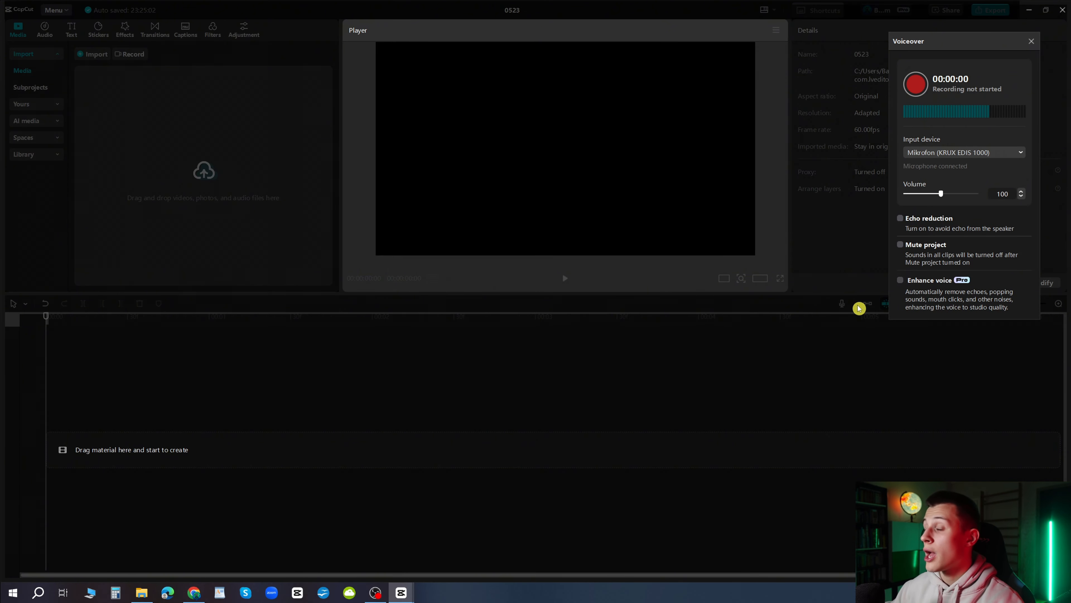
pyautogui.click(916, 87)
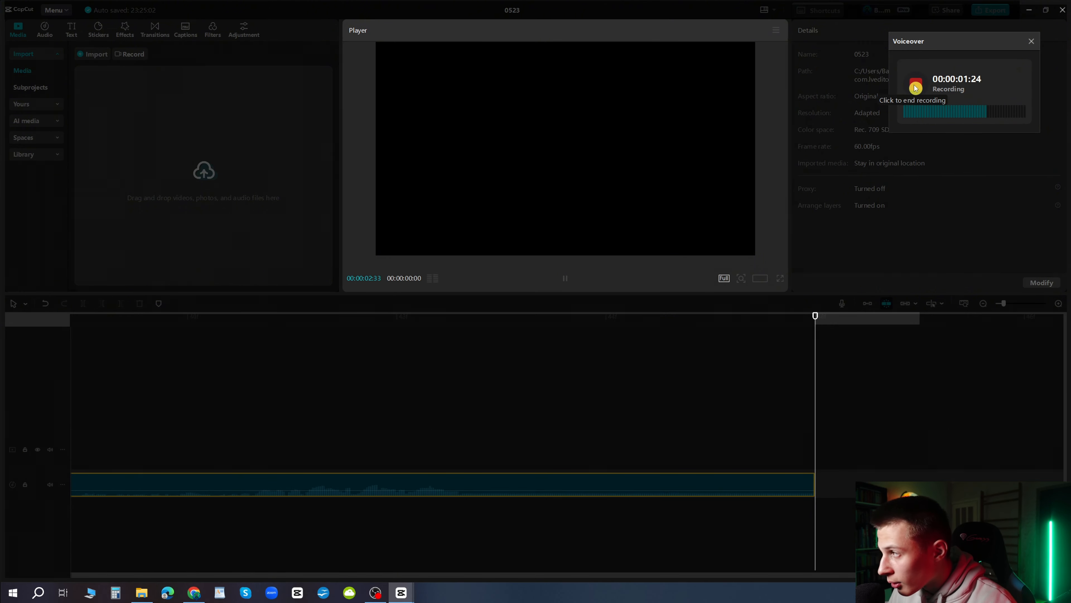
pyautogui.click(916, 87)
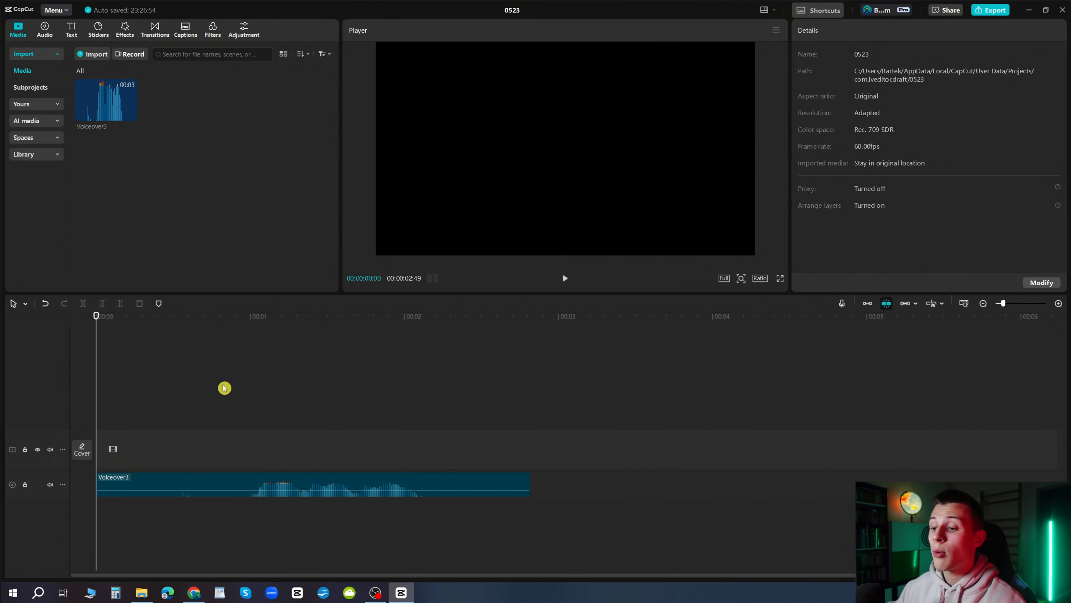
pyautogui.press('space')
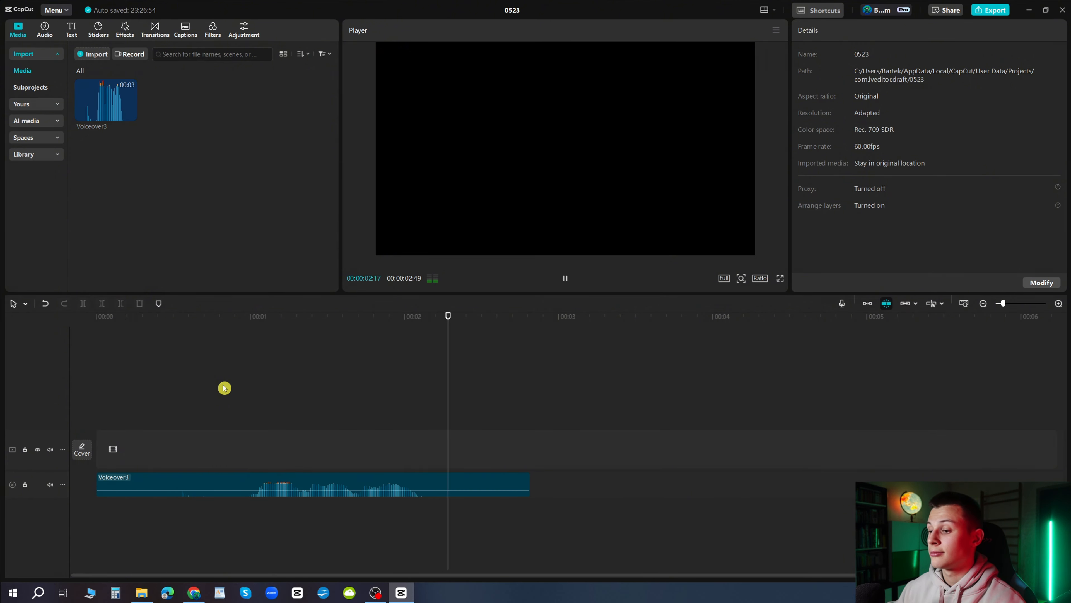
pyautogui.press('space')
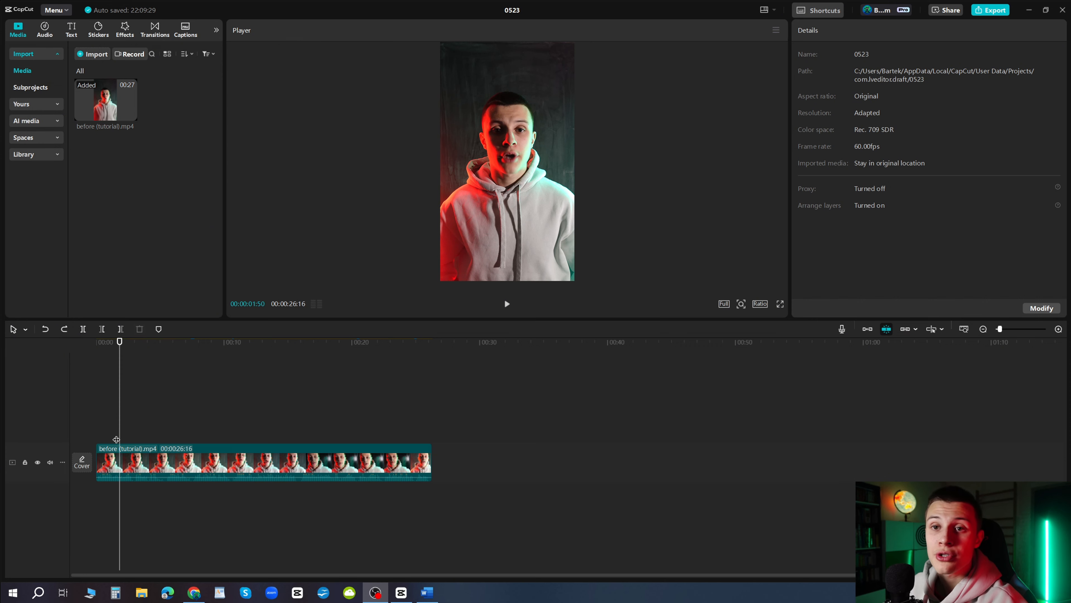
# Step: Generate auto captions for the before (tutorial).mp4 clip with English as the spoken language
pyautogui.moveTo(116, 439); pyautogui.dragTo(291, 421)
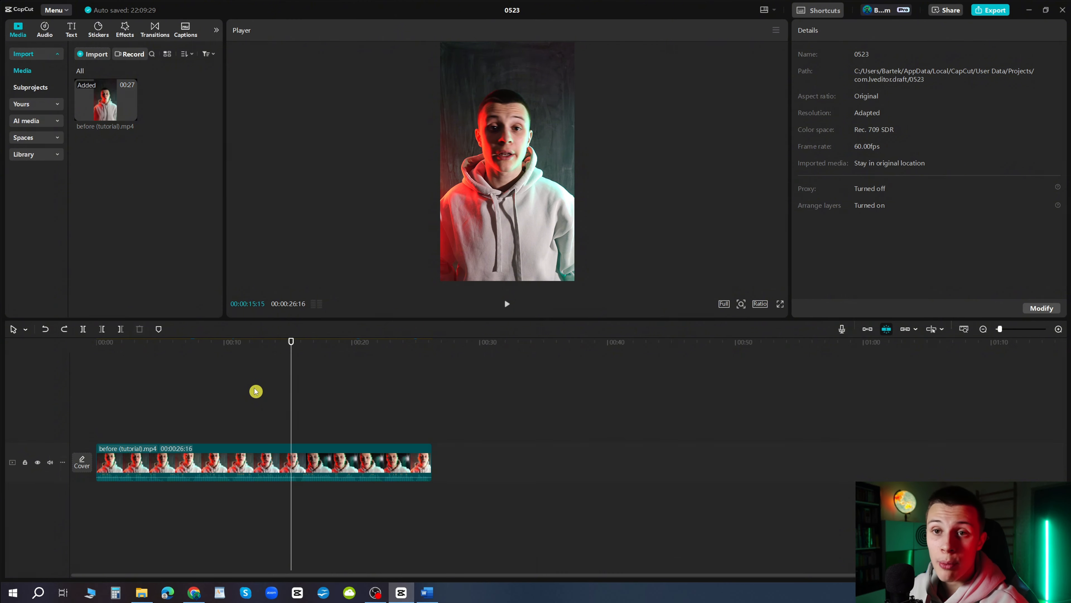
pyautogui.click(72, 30)
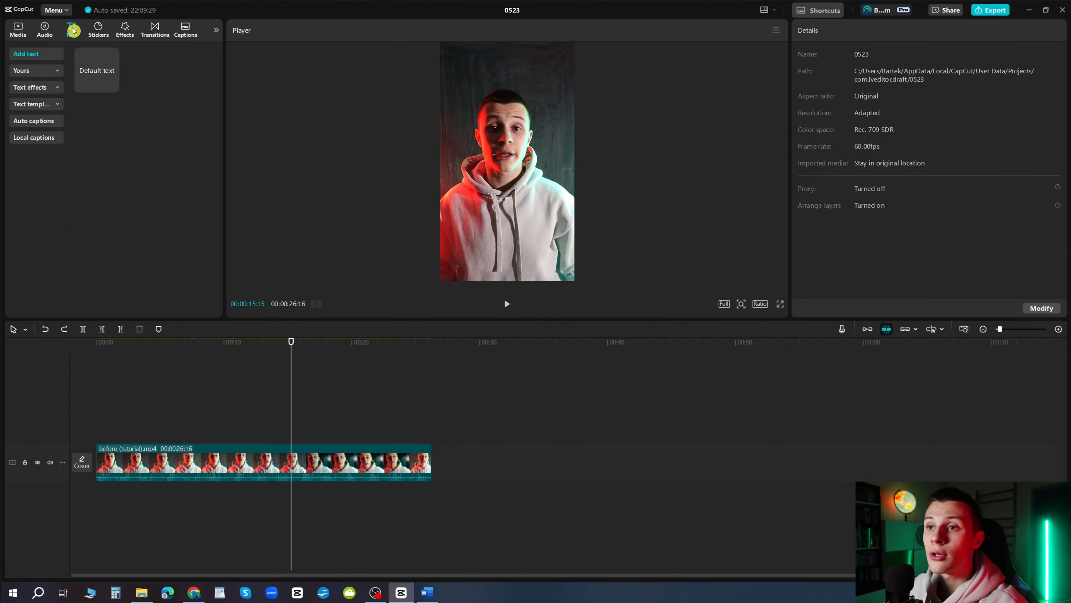
pyautogui.click(38, 122)
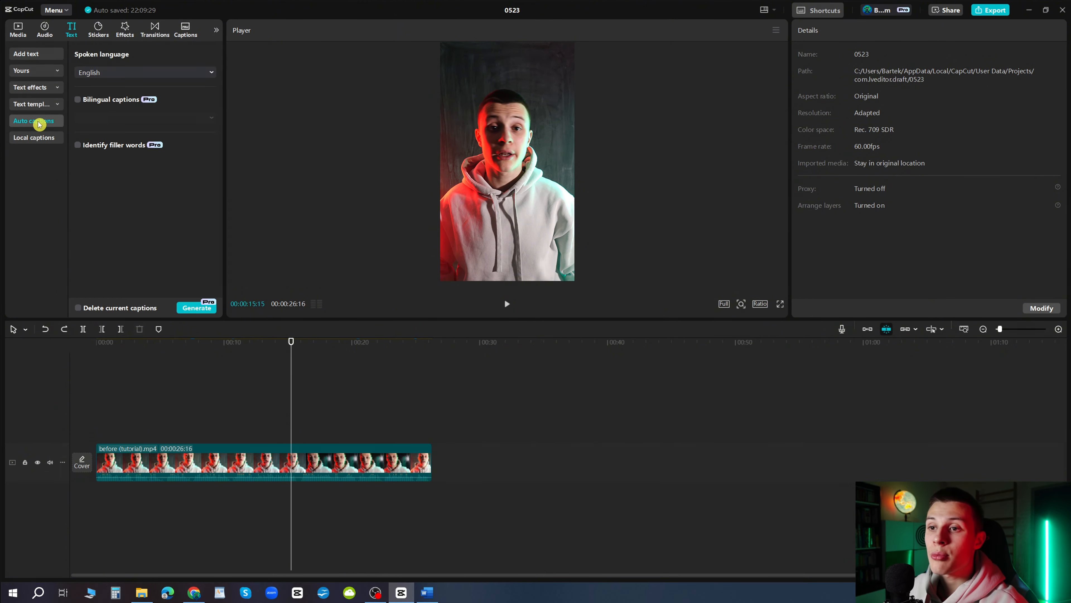
pyautogui.click(94, 73)
pyautogui.scroll(-5, 107, 146)
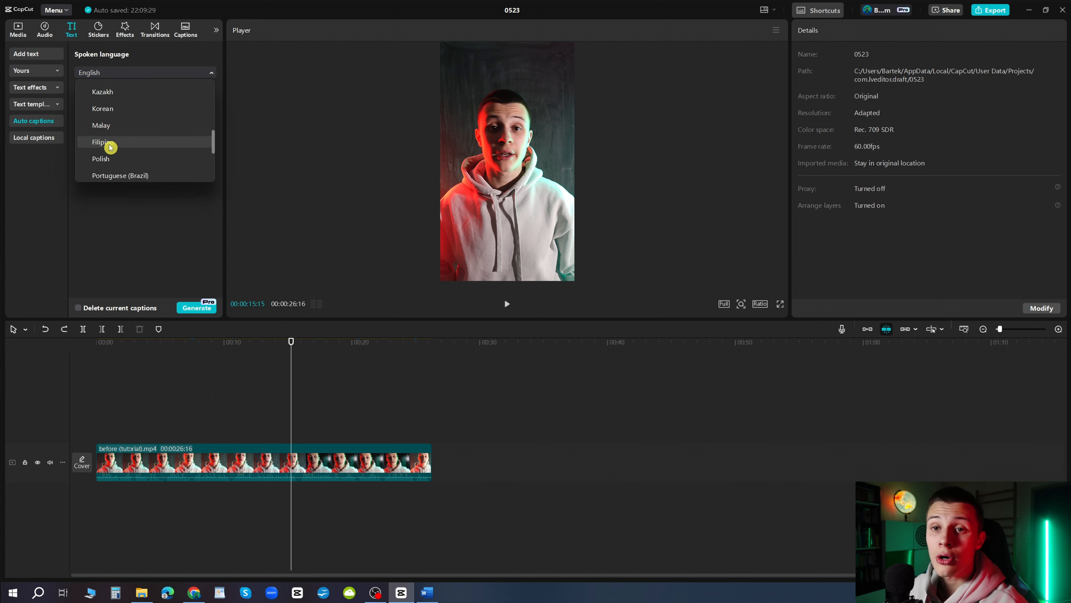
pyautogui.scroll(5, 118, 135)
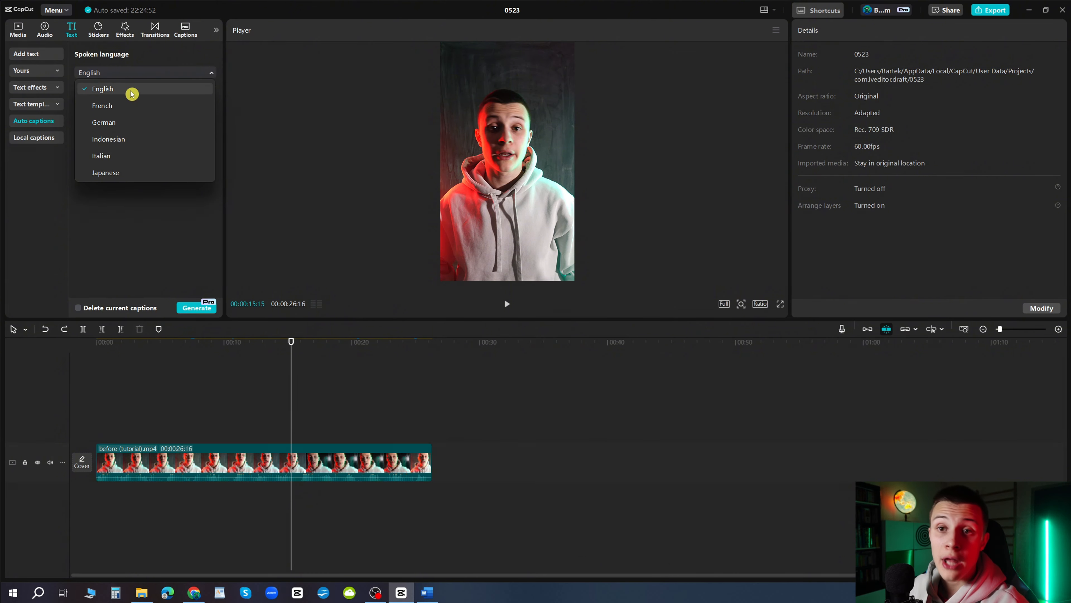
pyautogui.click(131, 90)
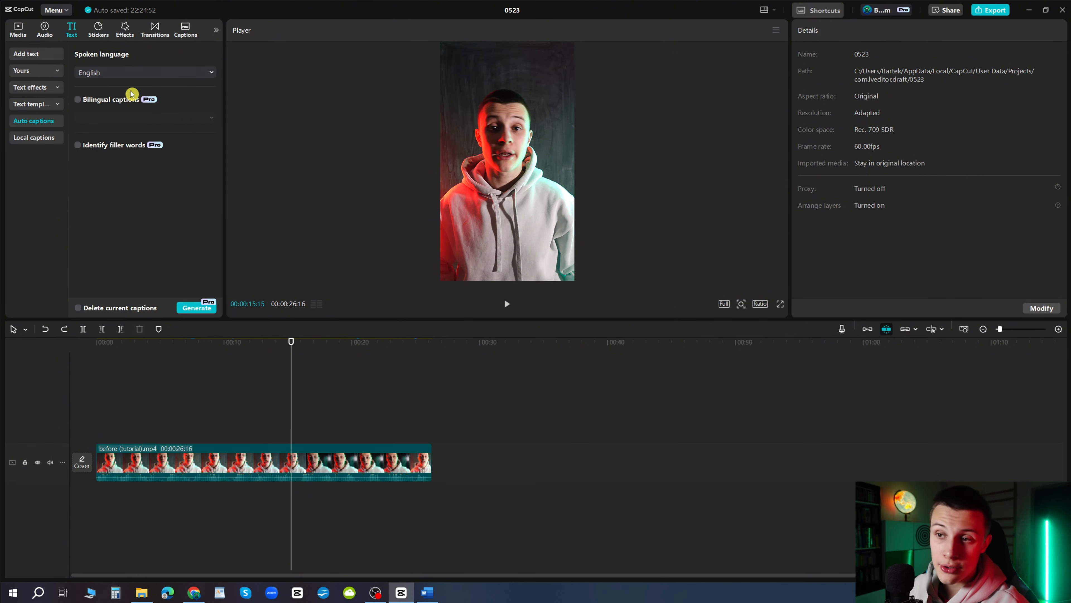
pyautogui.click(192, 308)
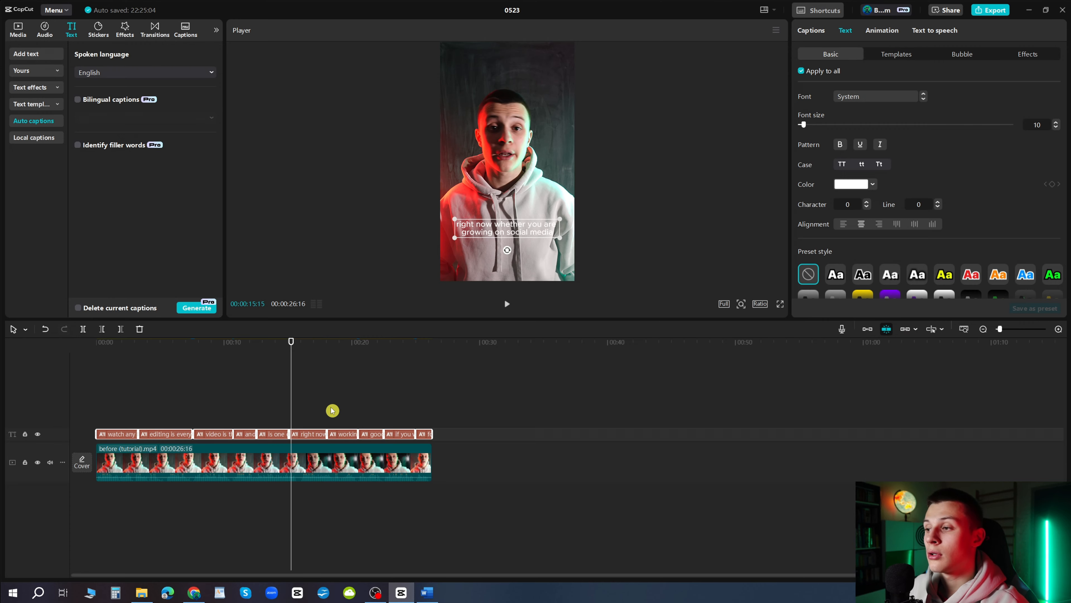
# Step: Select the first caption and set the font of all main captions to TT Norms Std Condensed
pyautogui.moveTo(333, 407); pyautogui.dragTo(120, 438)
pyautogui.click(119, 438)
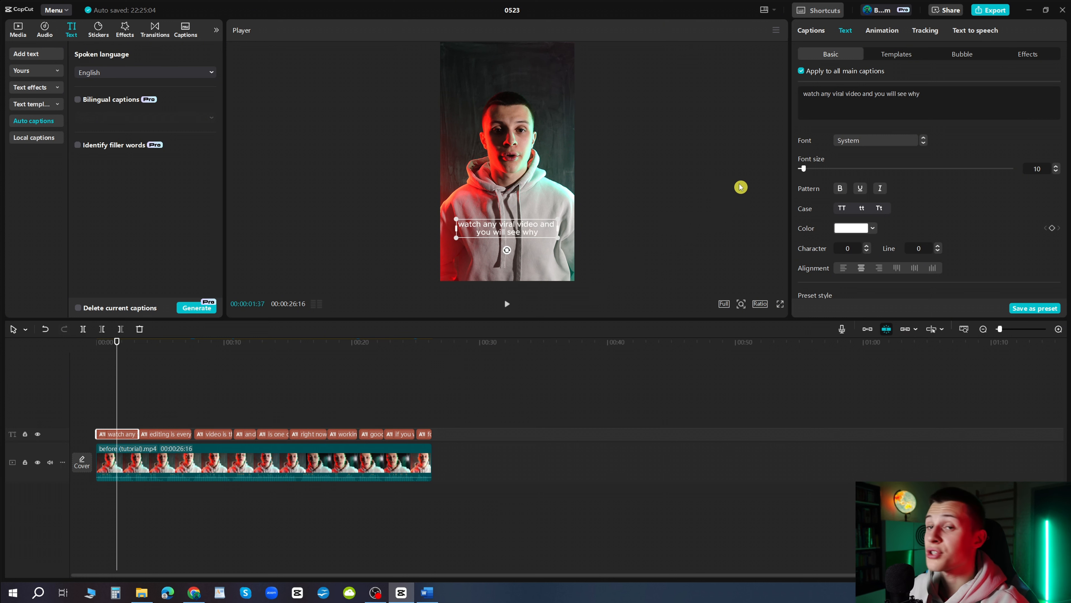
pyautogui.click(855, 142)
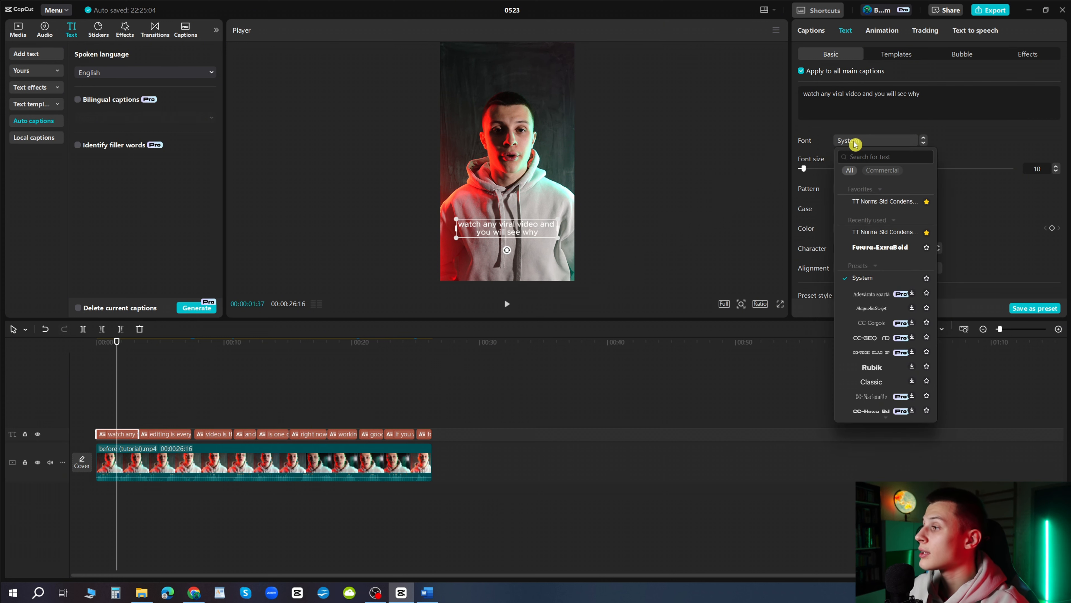
pyautogui.click(870, 202)
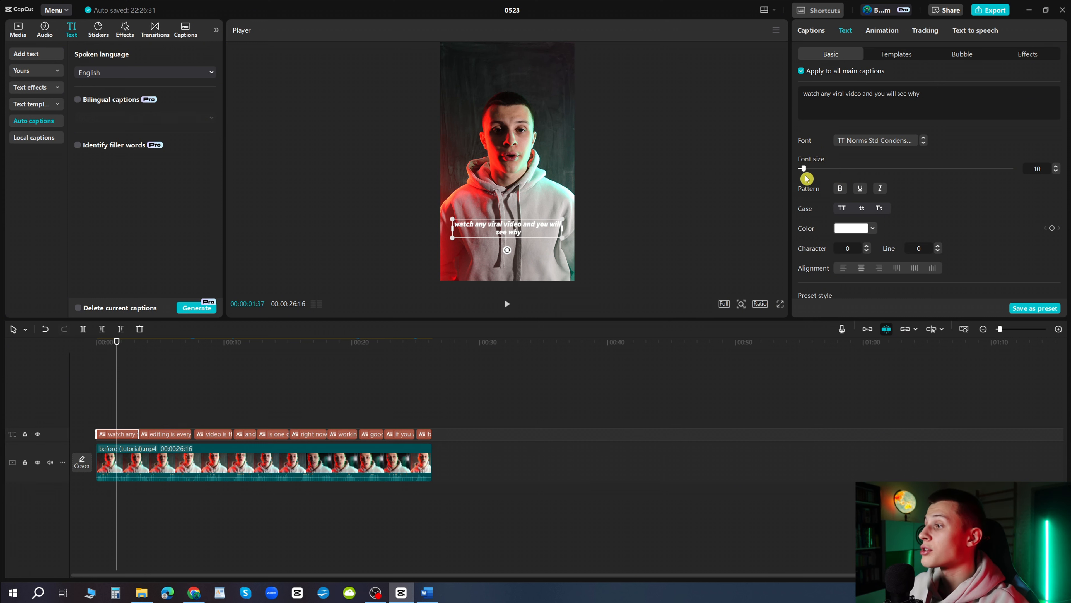
# Step: Apply the white preset style with black outline to the captions and set the stroke thickness to 40
pyautogui.scroll(-4, 881, 176)
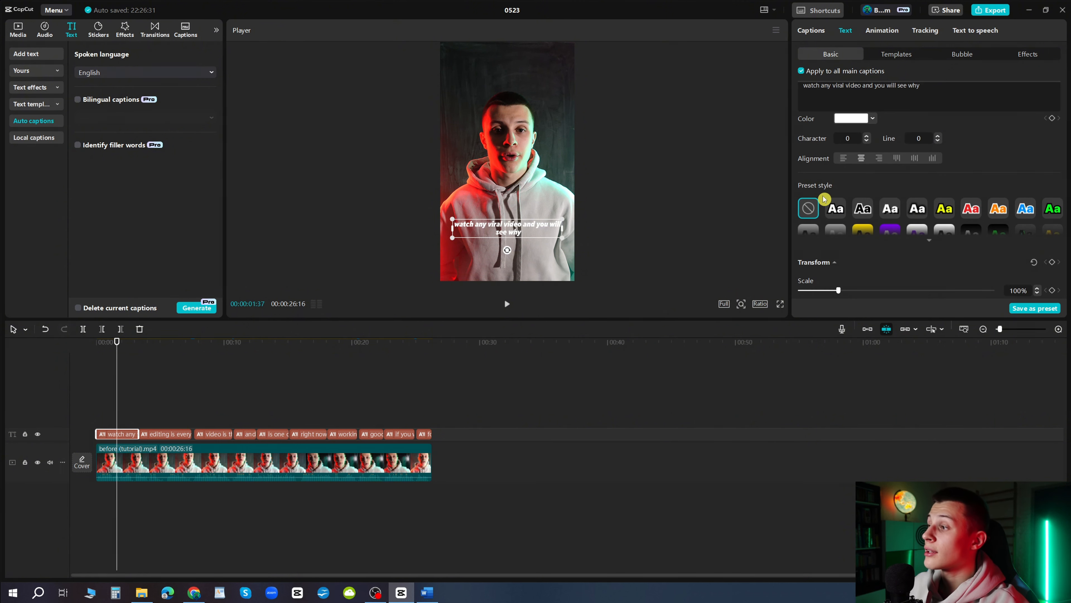
pyautogui.click(836, 209)
pyautogui.scroll(-5, 846, 194)
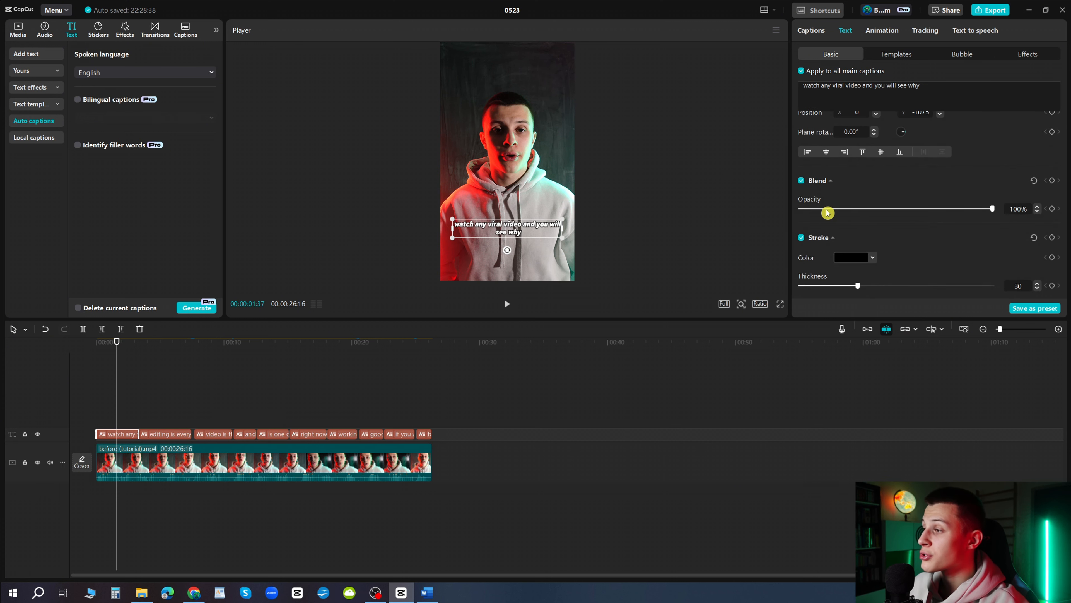
pyautogui.moveTo(861, 209); pyautogui.dragTo(1024, 204)
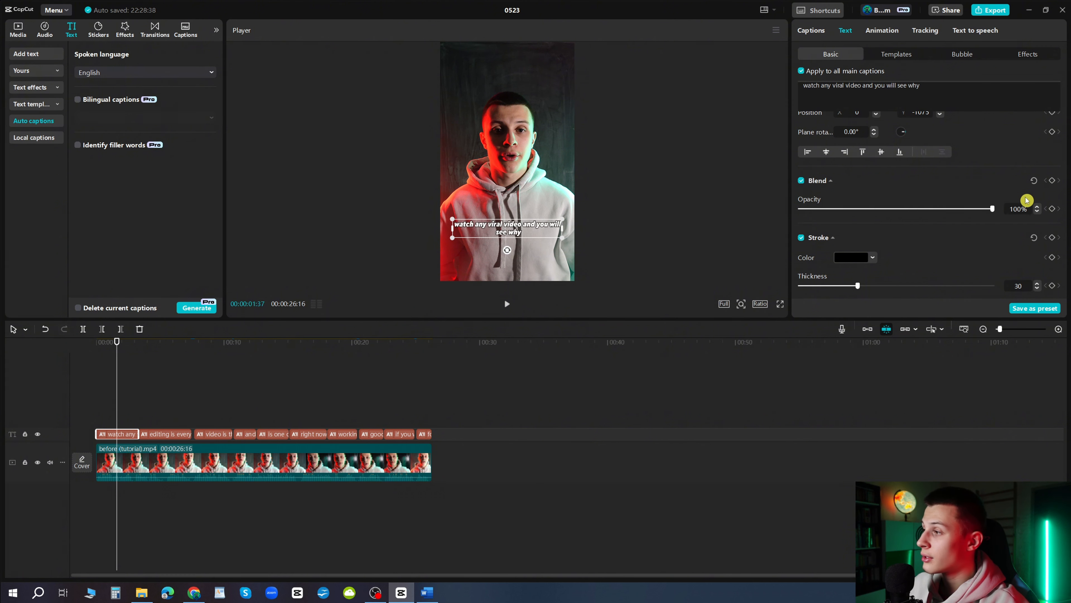
pyautogui.scroll(3, 854, 208)
pyautogui.scroll(-3, 851, 214)
pyautogui.scroll(-3, 852, 211)
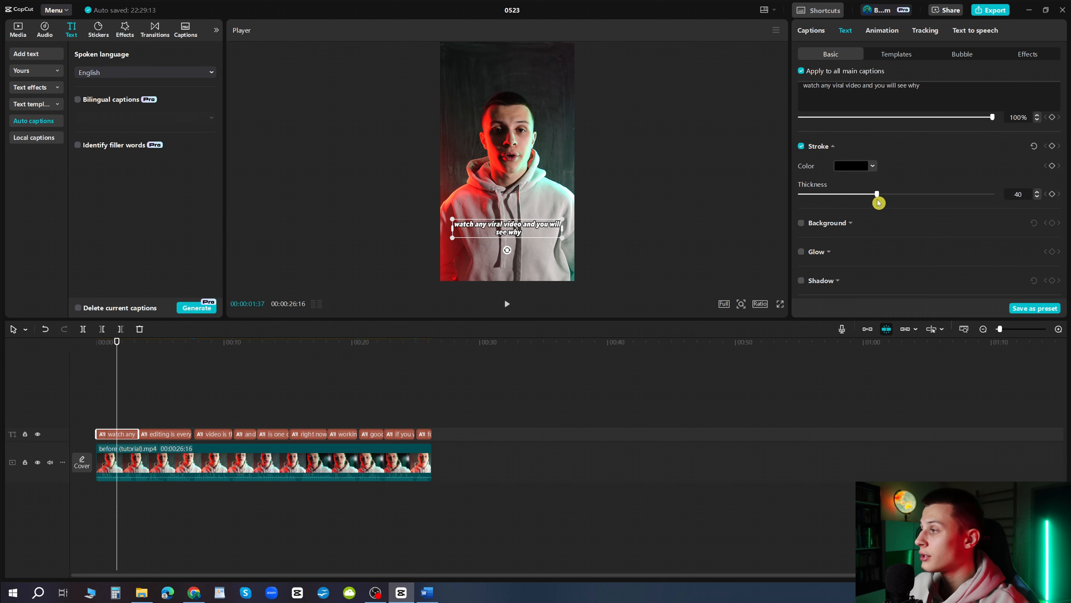
pyautogui.scroll(-2, 860, 201)
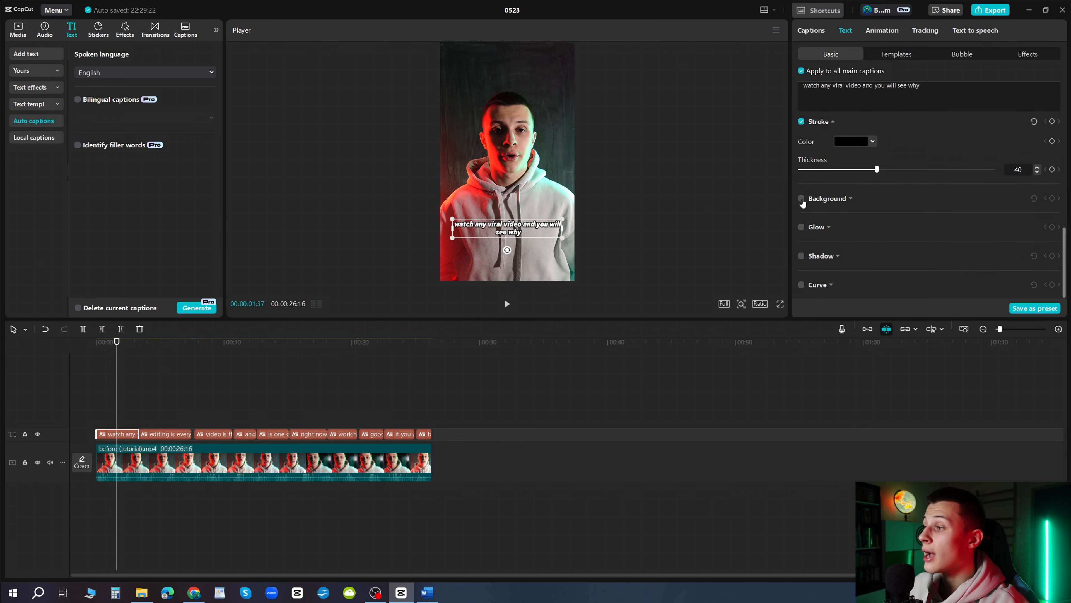
# Step: Try the background and glow options on the captions, switching each one on and off again
pyautogui.click(801, 198)
pyautogui.click(801, 199)
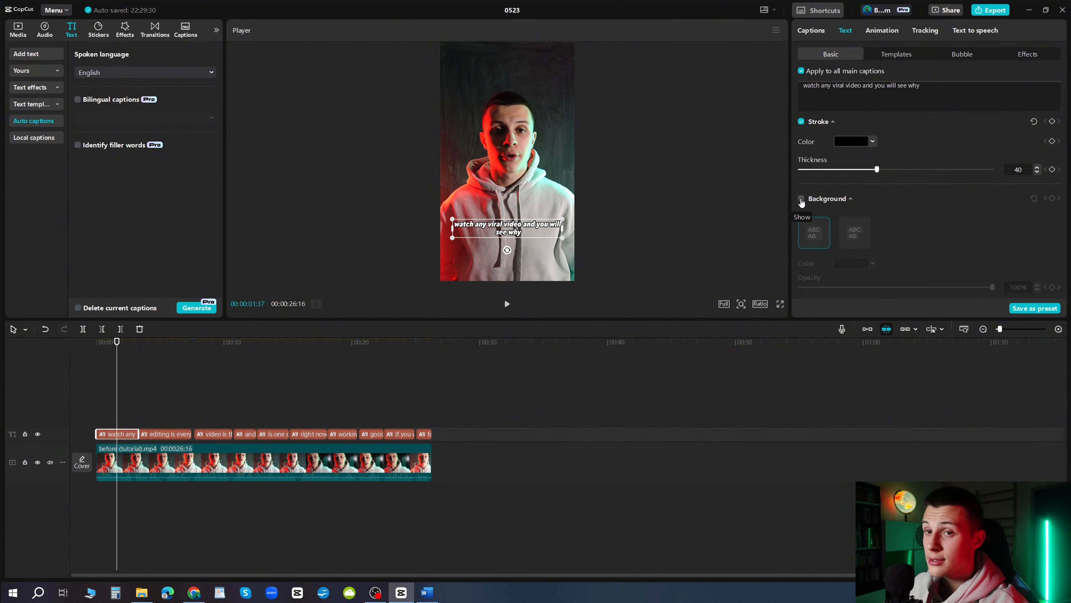
pyautogui.scroll(-4, 822, 207)
pyautogui.scroll(-5, 823, 214)
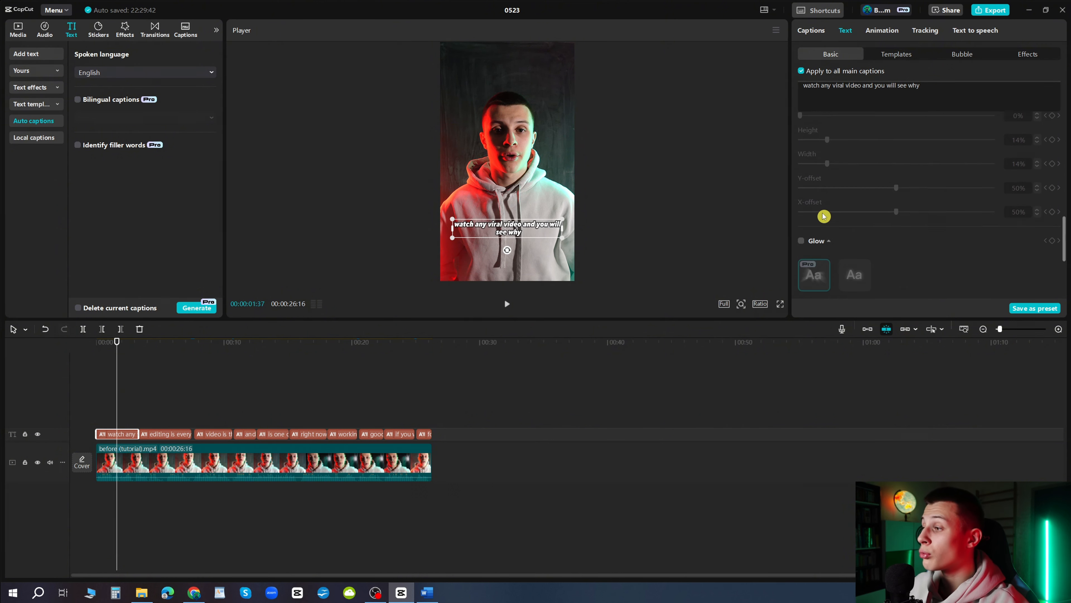
pyautogui.click(801, 176)
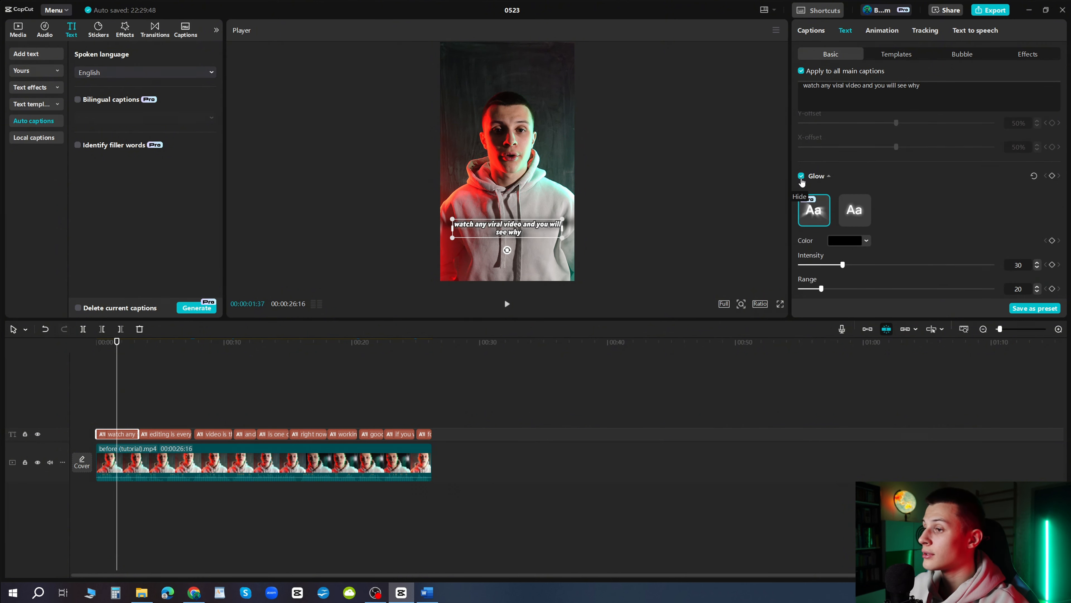
pyautogui.click(801, 176)
pyautogui.scroll(-3, 802, 182)
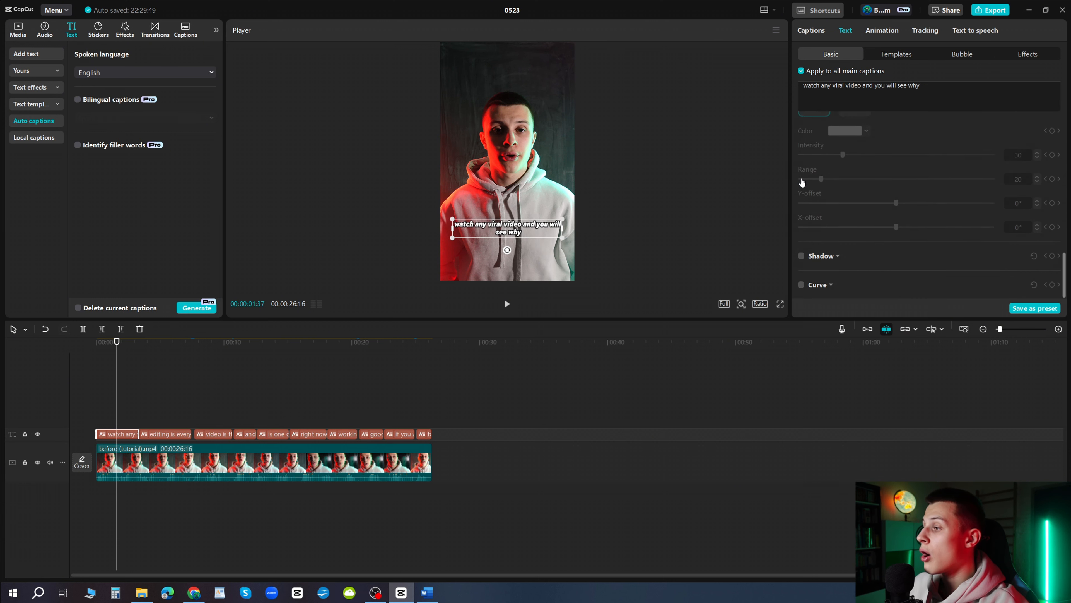
# Step: Try the shadow and curve options on the captions, switching each one on and off again
pyautogui.click(801, 255)
pyautogui.click(801, 255)
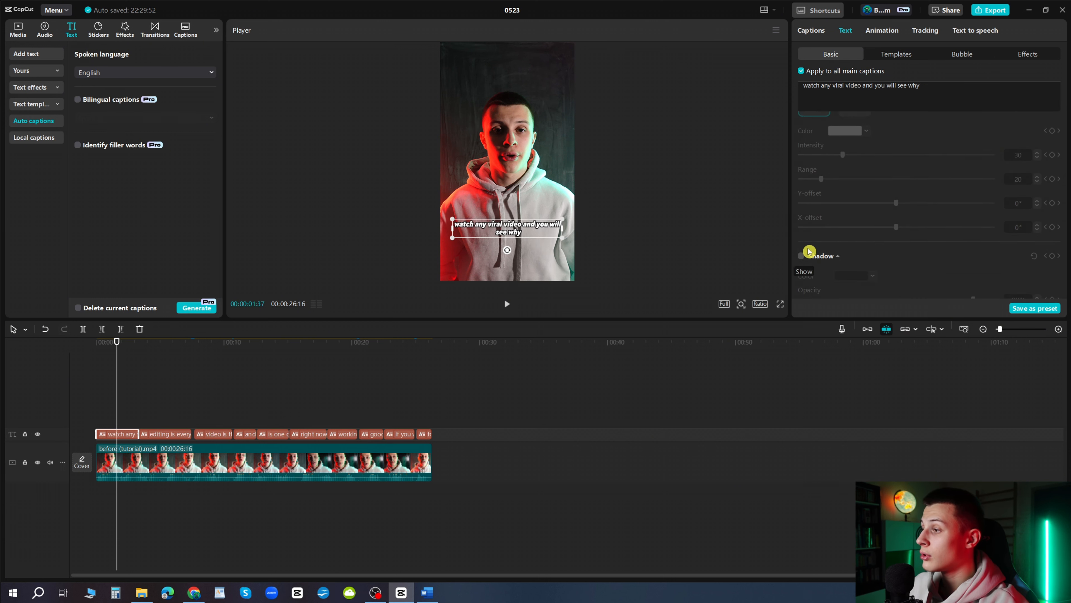
pyautogui.scroll(-3, 805, 252)
pyautogui.click(802, 285)
pyautogui.scroll(-2, 805, 289)
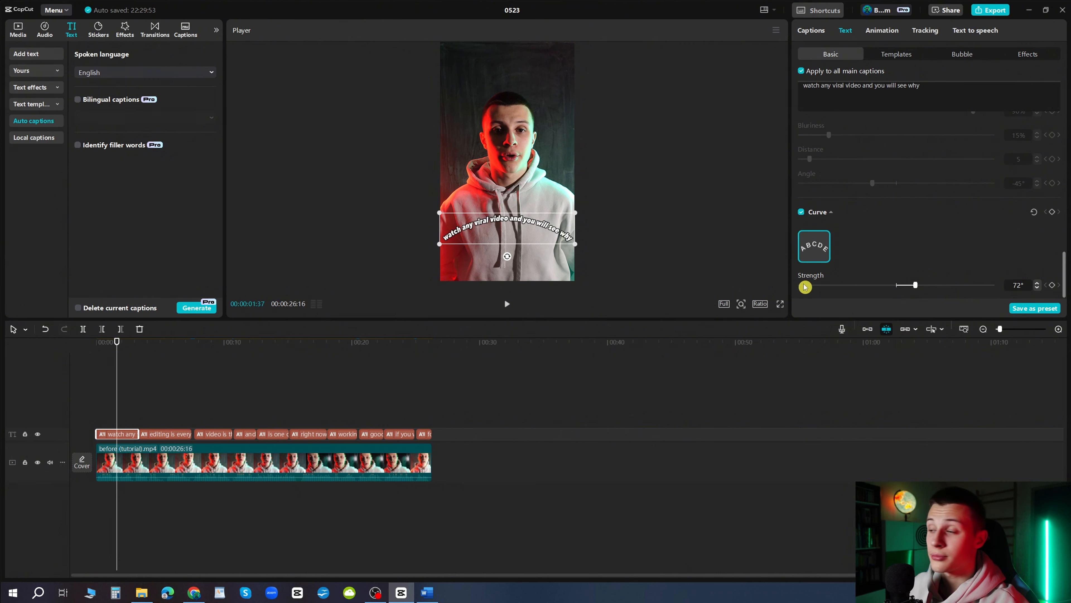
pyautogui.click(801, 211)
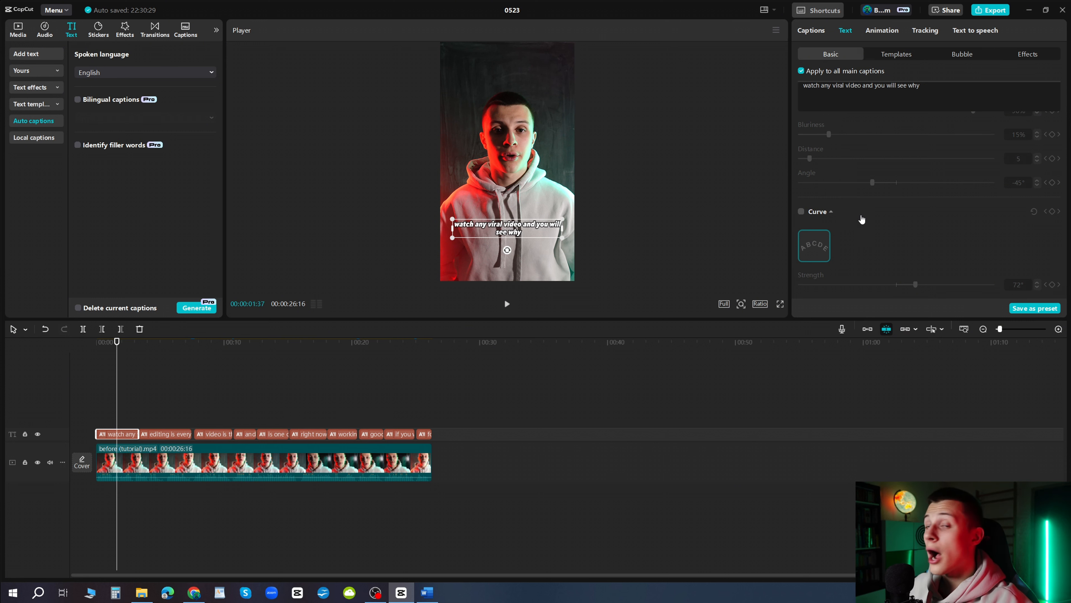
# Step: Try uppercase and lowercase on all captions, and finish with the first letter of each word capitalized
pyautogui.scroll(10, 859, 216)
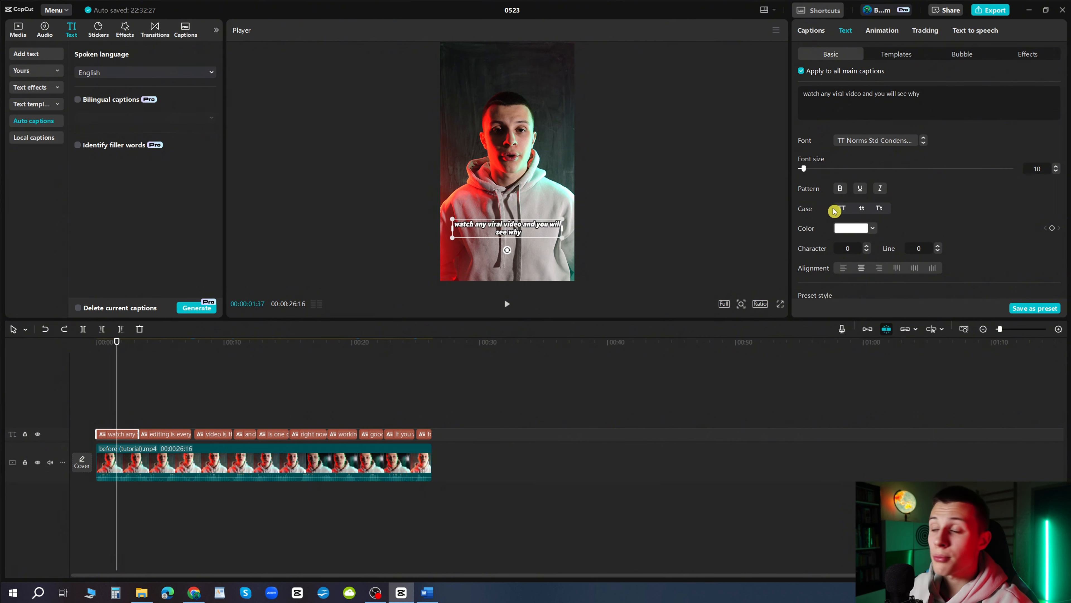
pyautogui.click(842, 209)
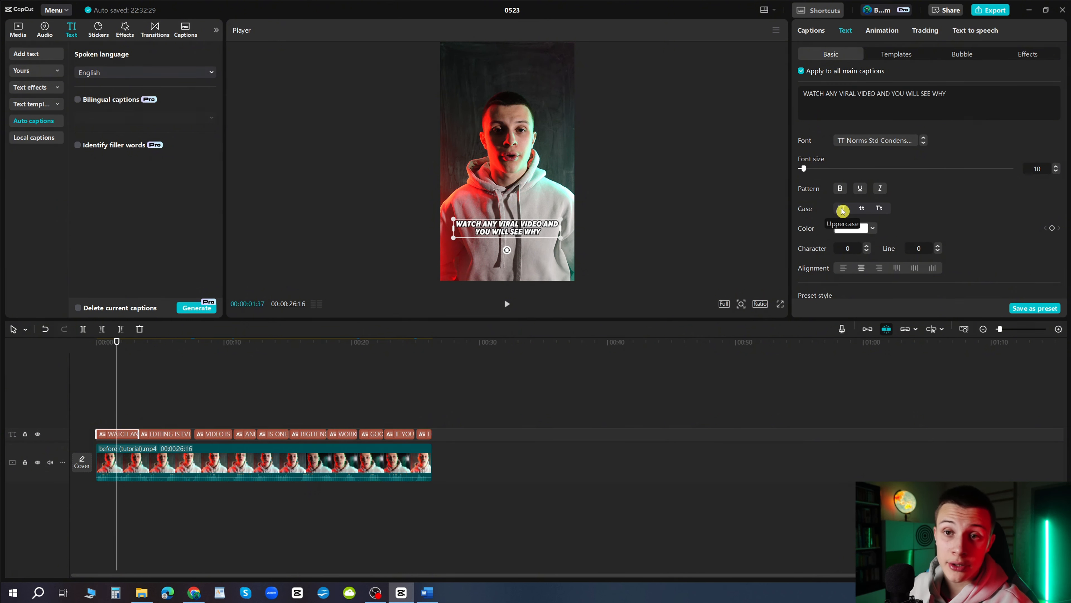
pyautogui.click(862, 210)
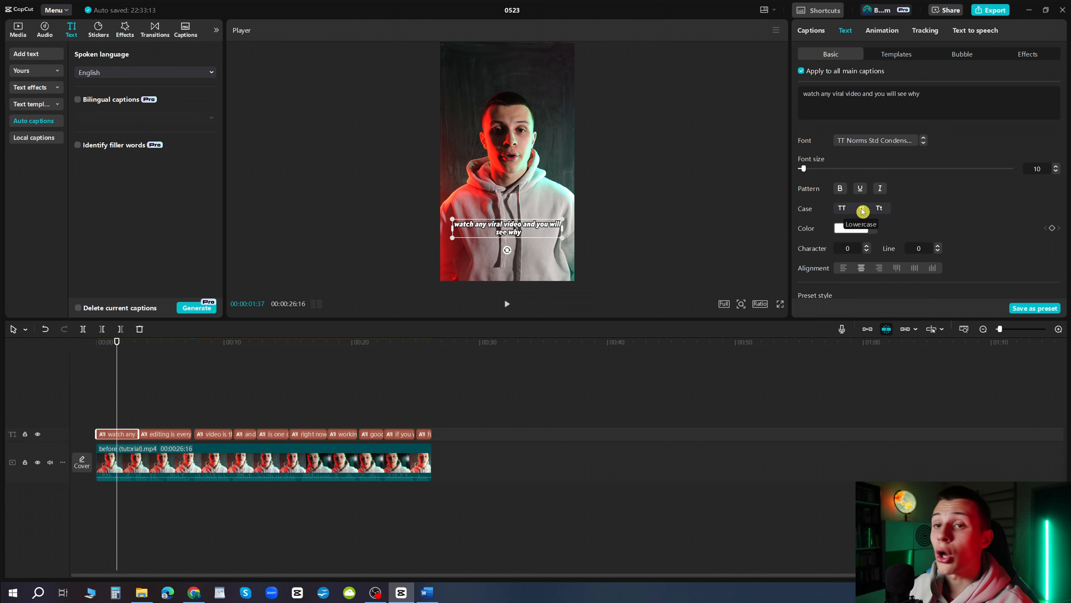
pyautogui.click(880, 210)
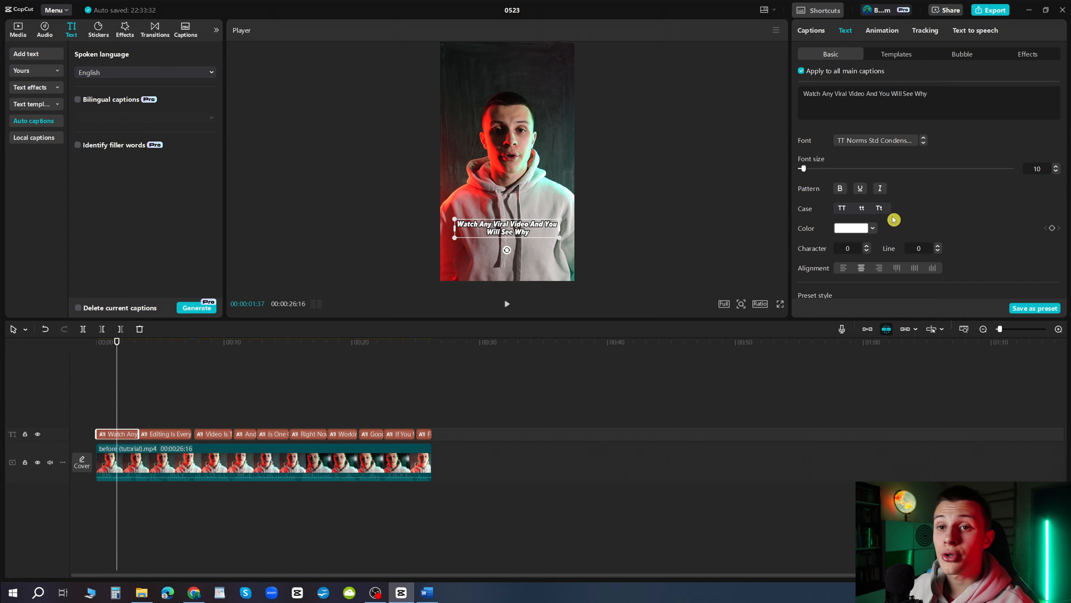
# Step: Try a different text color on the captions and undo the color change
pyautogui.click(873, 231)
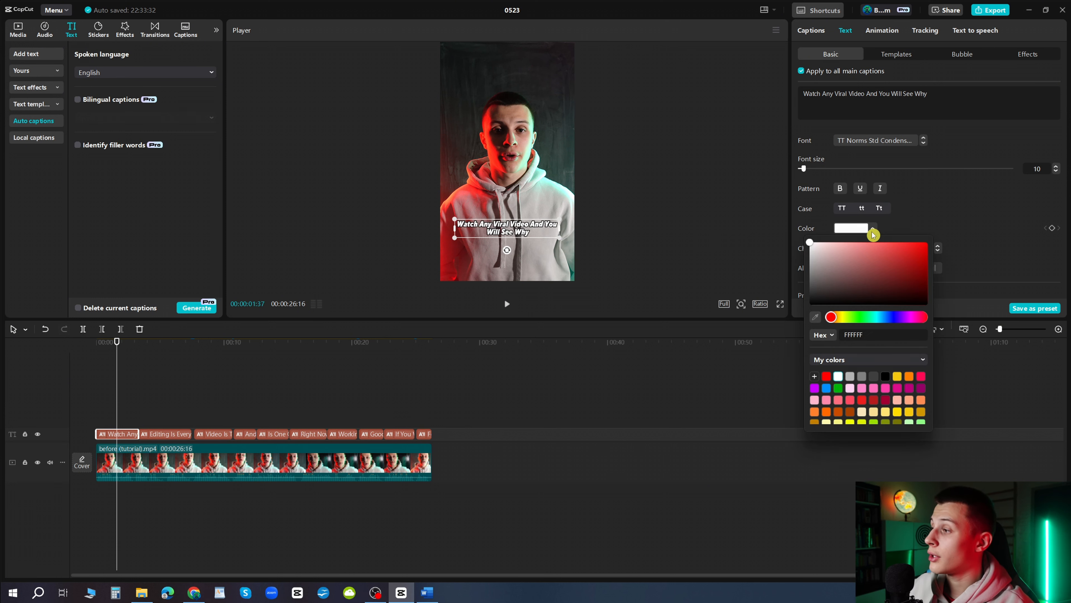
pyautogui.moveTo(886, 258); pyautogui.dragTo(871, 275)
pyautogui.click(919, 221)
pyautogui.hotkey('ctrl', 'z')
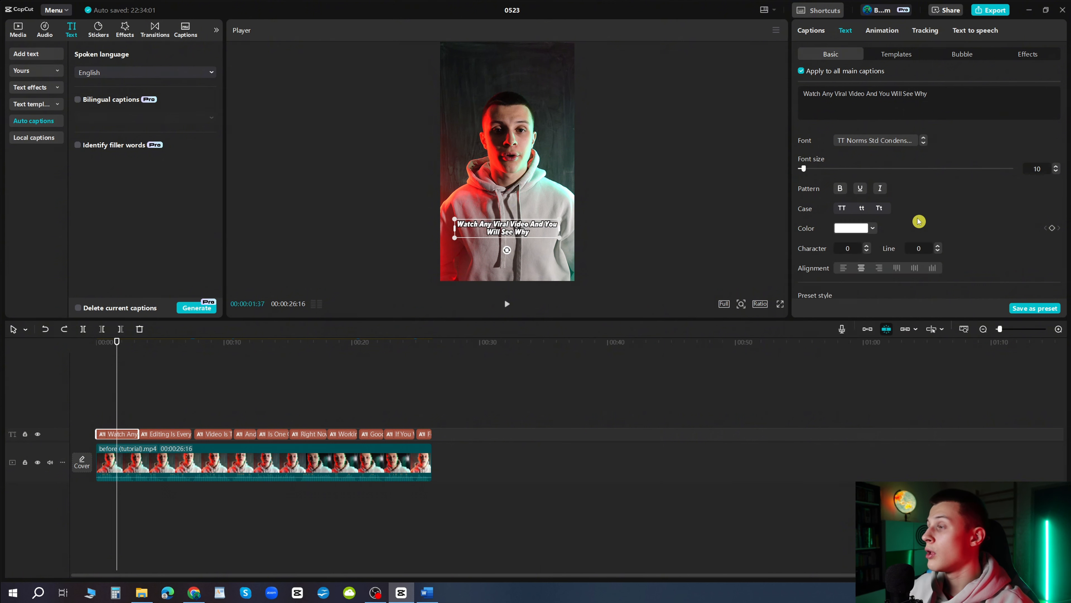
# Step: Apply the bold italic text template with yellow word highlighting to all captions and preview it in playback
pyautogui.click(900, 55)
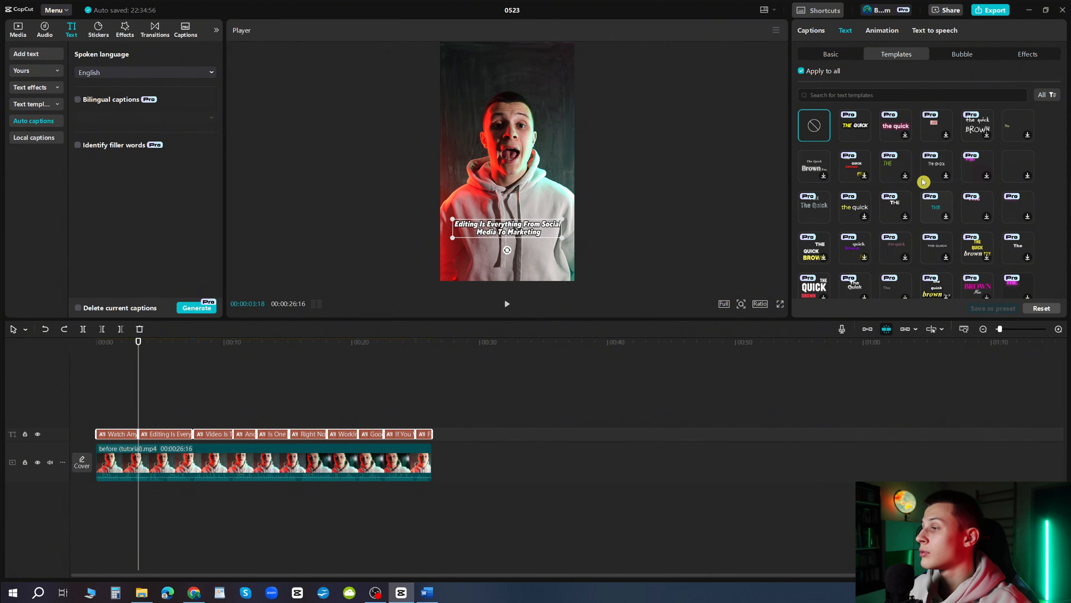
pyautogui.click(850, 128)
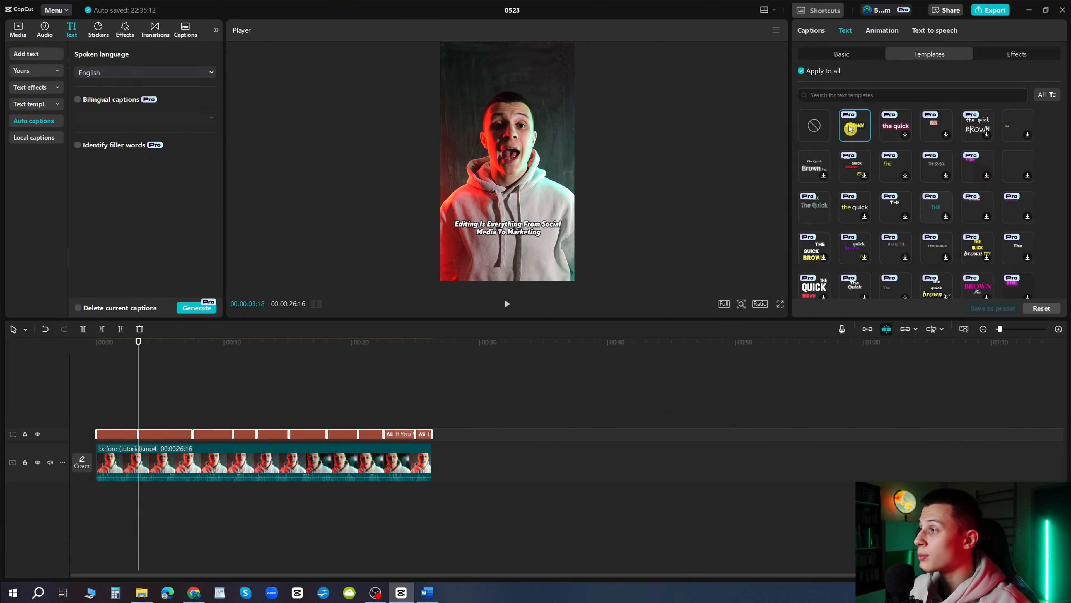
pyautogui.press('space')
pyautogui.moveTo(151, 366)
pyautogui.mouseDown()
pyautogui.moveTo(96, 370)
pyautogui.moveTo(166, 373)
pyautogui.mouseUp()
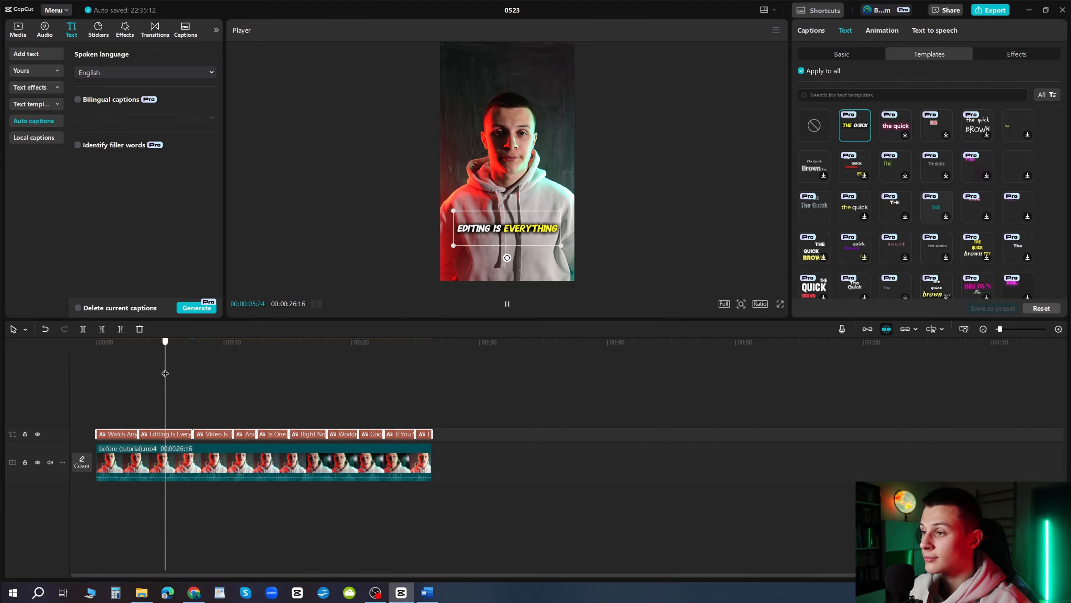
# Step: Apply the orange-outlined text effect to all captions and check a caption at about 8 seconds up close
pyautogui.click(1017, 54)
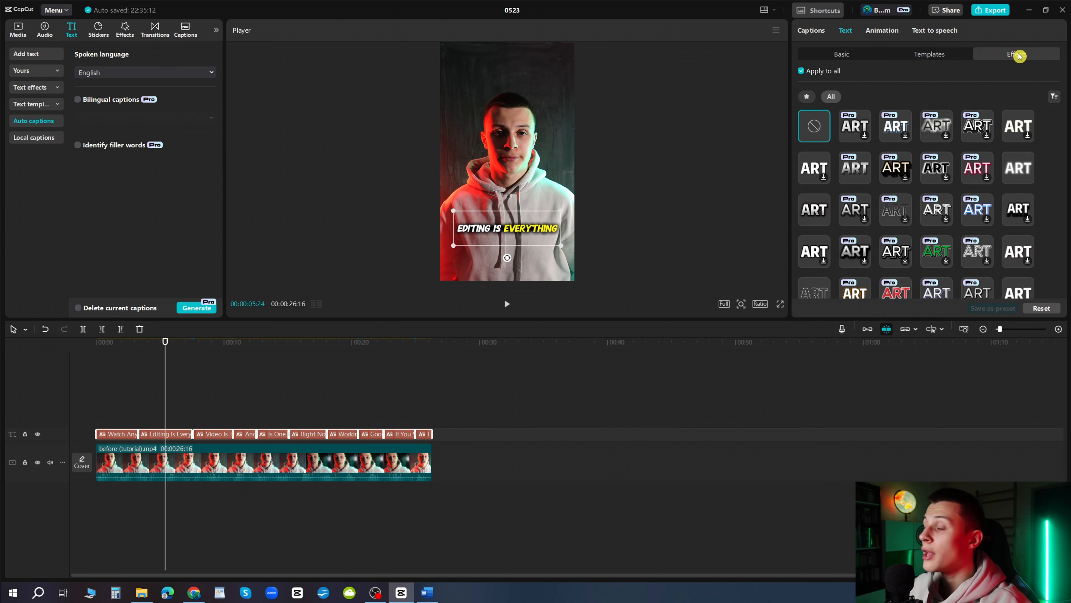
pyautogui.scroll(-4, 936, 131)
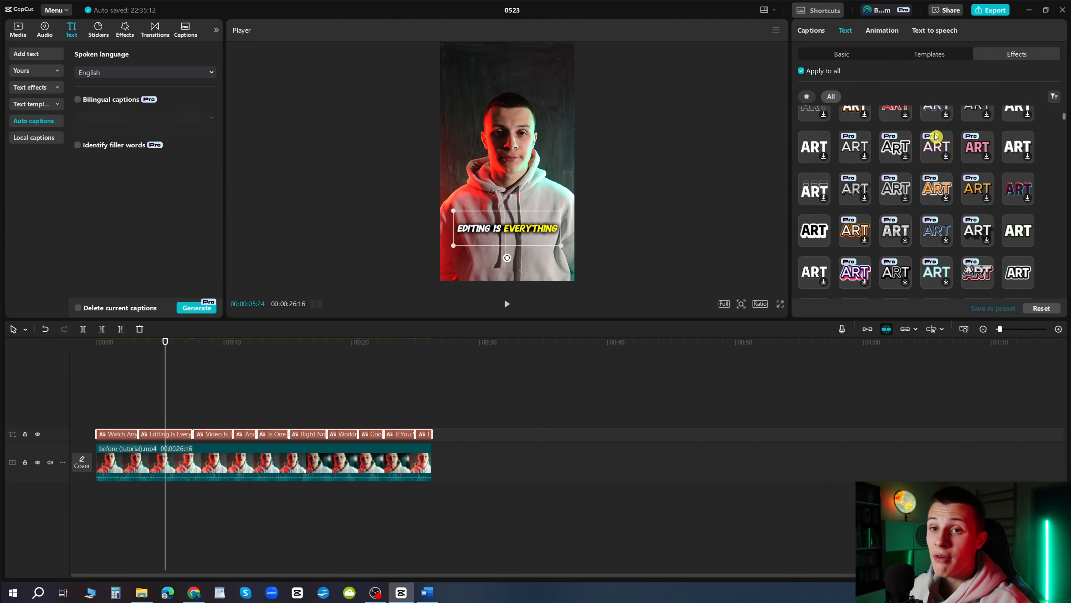
pyautogui.click(850, 184)
pyautogui.moveTo(164, 342); pyautogui.dragTo(205, 350)
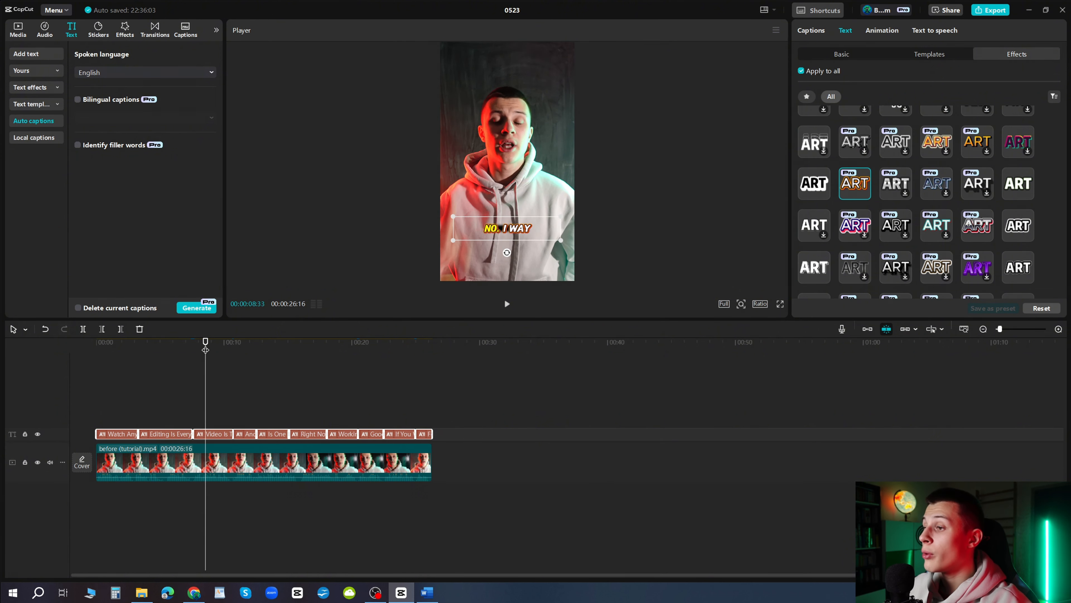
pyautogui.scroll(4, 533, 261)
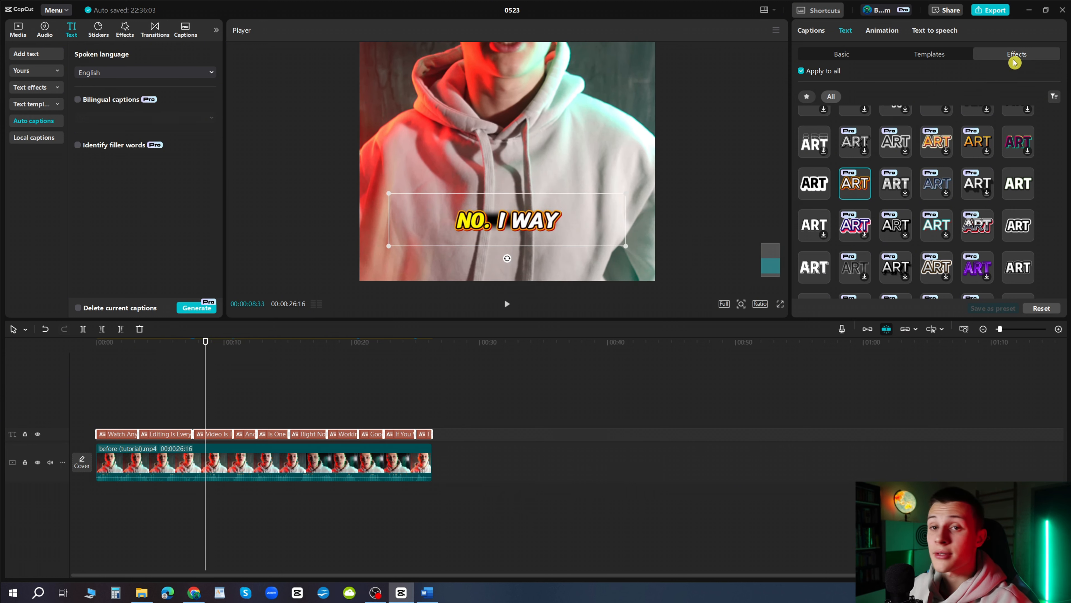
pyautogui.scroll(-5, 541, 224)
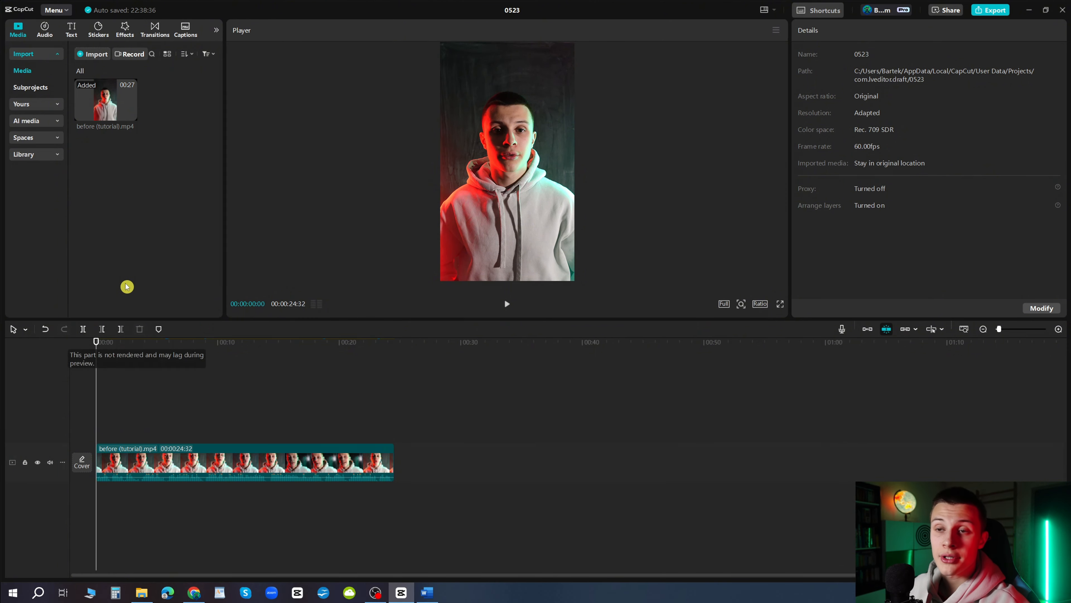
# Step: Add a default text clip at the start of the timeline, extend it to about 8 seconds and change its text to CapCut2025
pyautogui.click(71, 29)
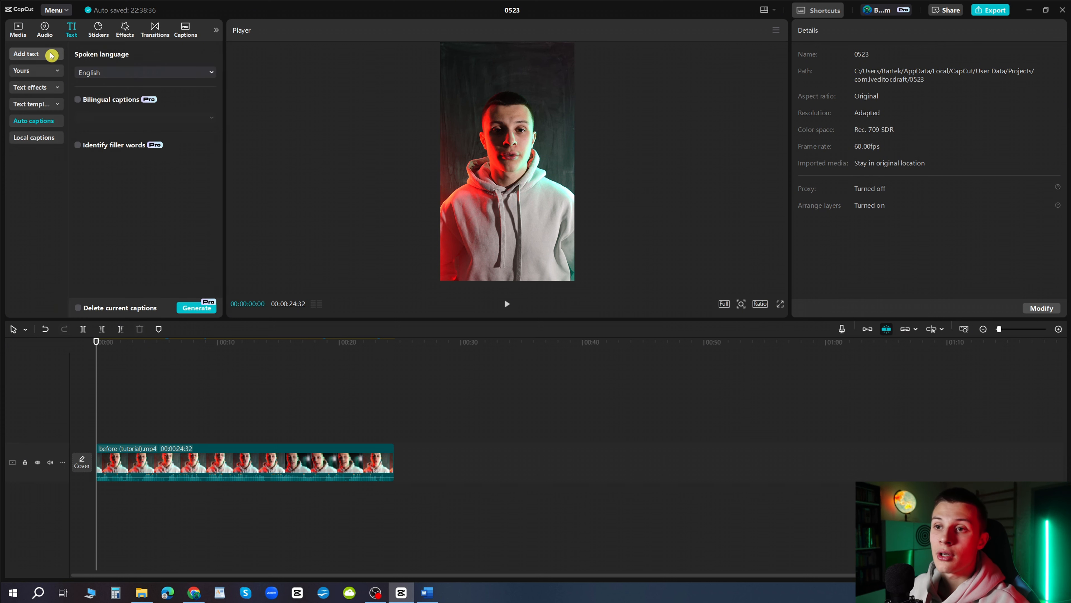
pyautogui.click(34, 53)
pyautogui.click(113, 86)
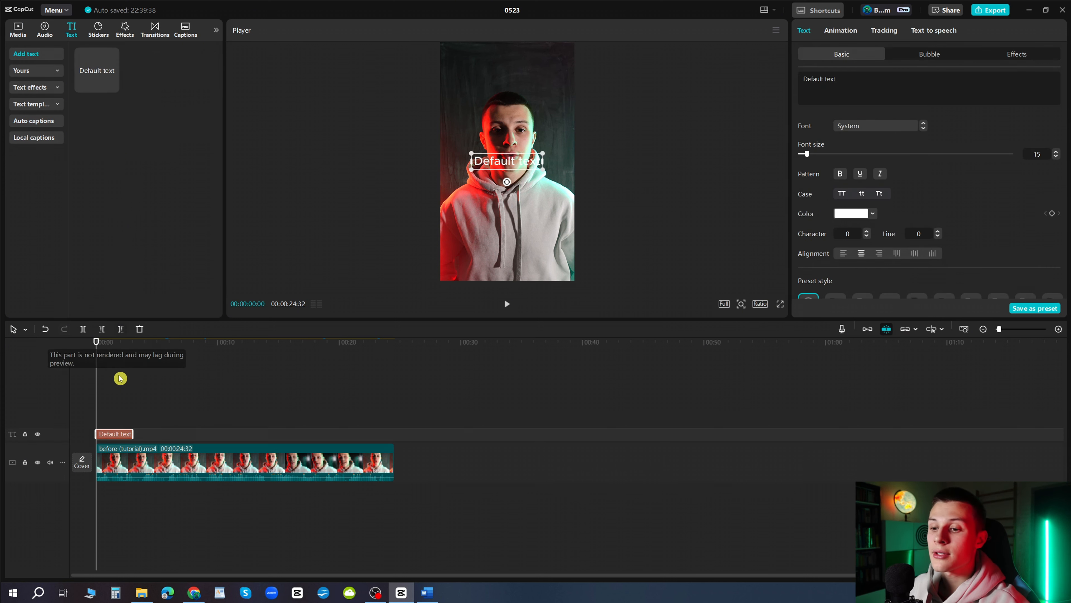
pyautogui.moveTo(132, 431); pyautogui.dragTo(195, 432)
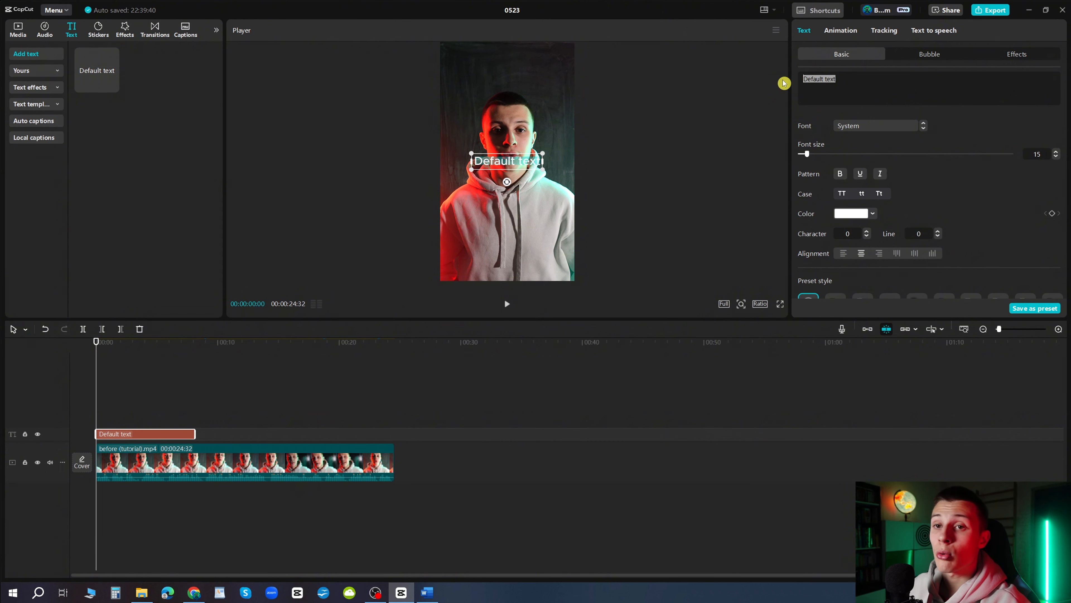
pyautogui.write('CapCut')
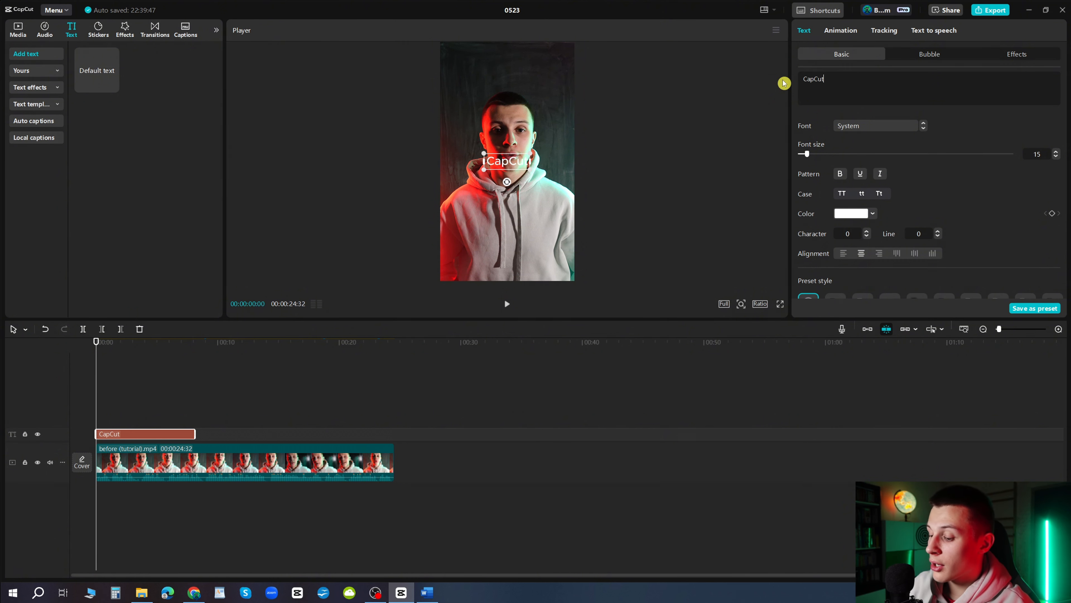
pyautogui.write('2025')
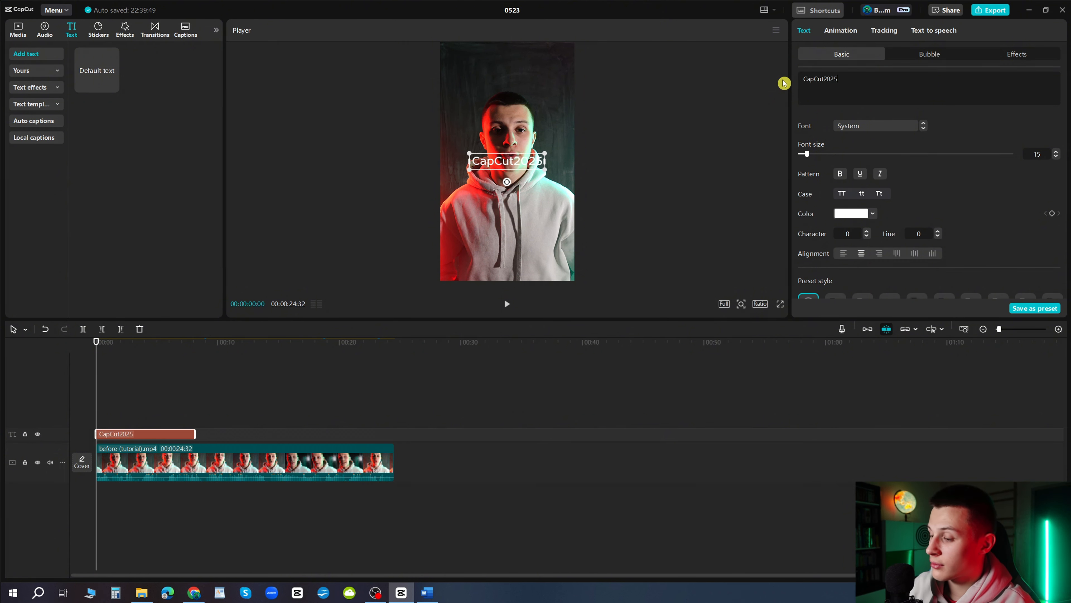
# Step: Set the title's font to TT Norms Std Condensed, then enlarge it and place it over the top of the man's head
pyautogui.click(856, 125)
pyautogui.click(874, 187)
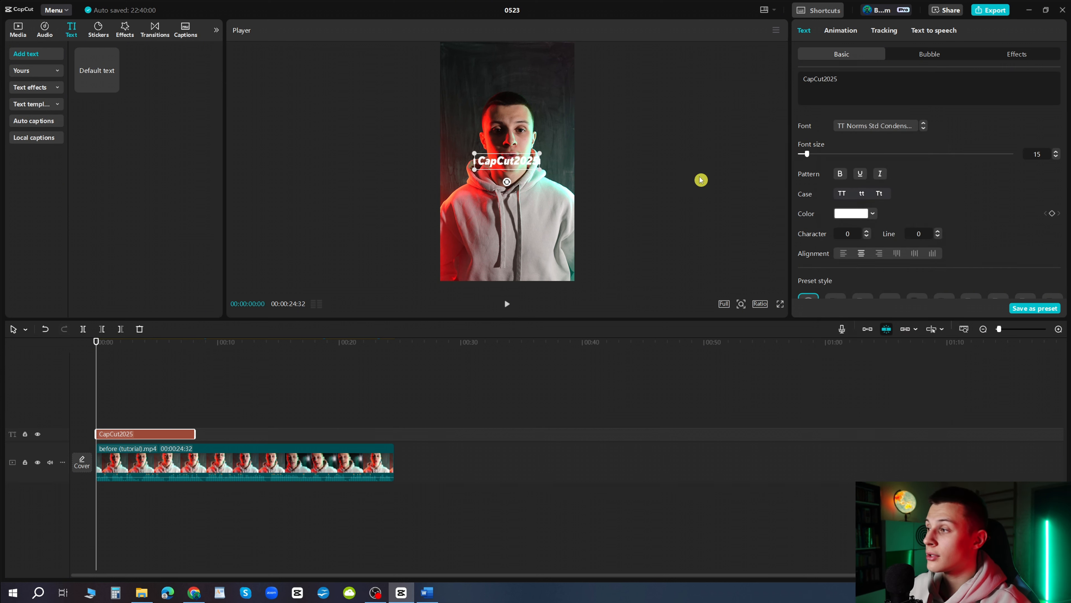
pyautogui.moveTo(475, 170); pyautogui.dragTo(509, 100)
pyautogui.click(461, 155)
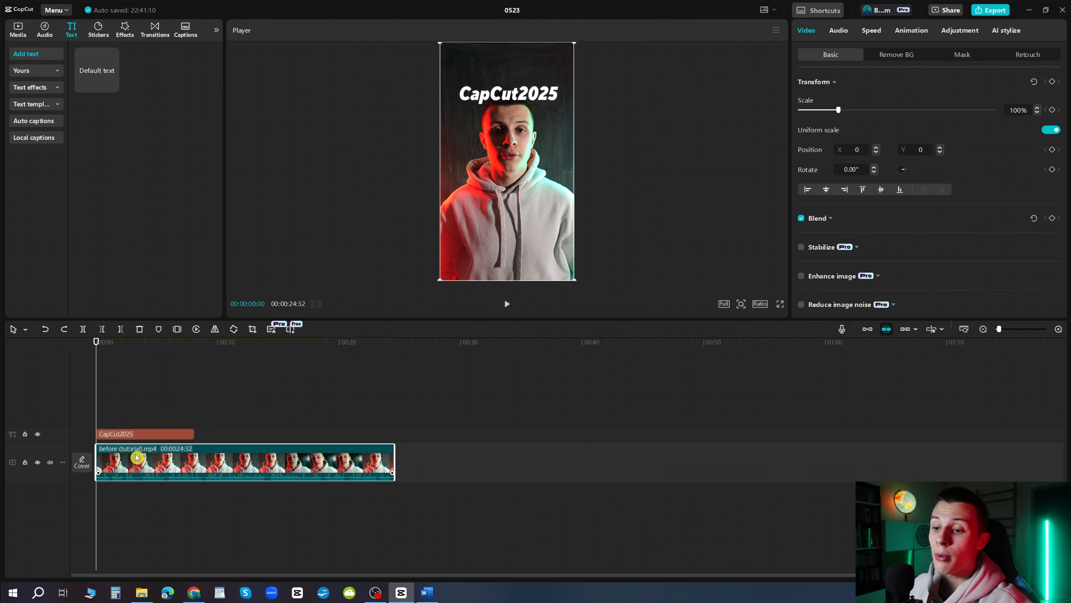
# Step: Place a copy of the before (tutorial).mp4 clip on a track above the title and remove its background with Auto removal
pyautogui.moveTo(155, 470); pyautogui.dragTo(151, 407)
pyautogui.moveTo(150, 407); pyautogui.dragTo(149, 412)
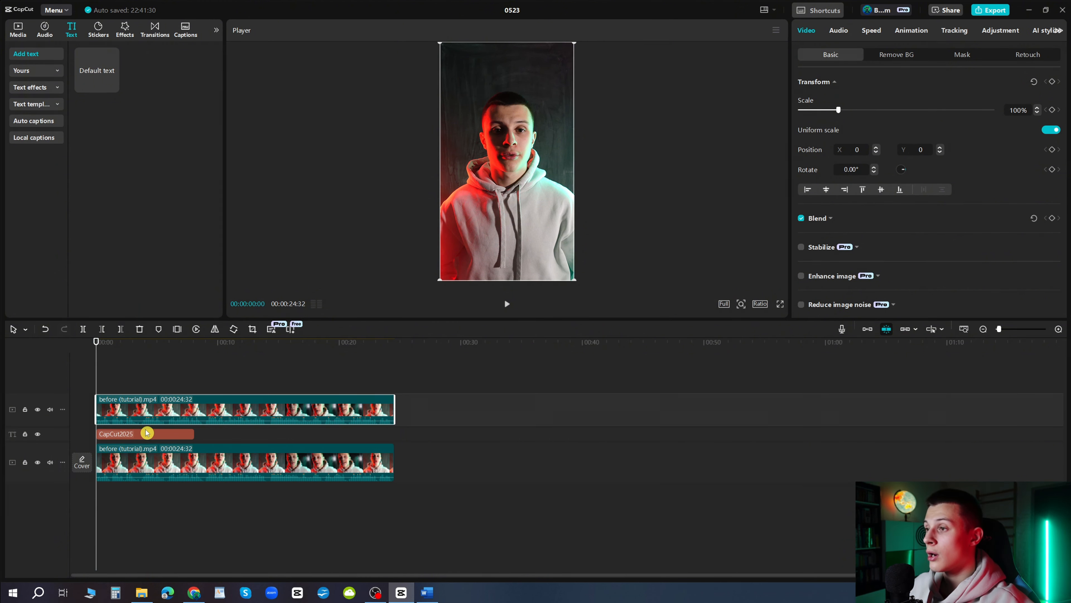
pyautogui.click(889, 61)
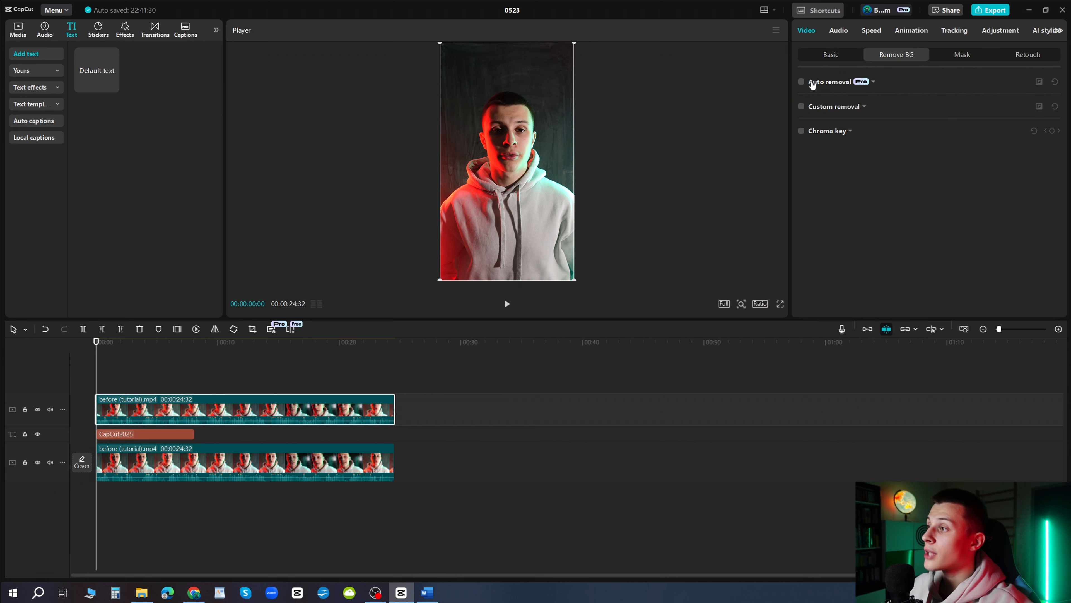
pyautogui.click(801, 82)
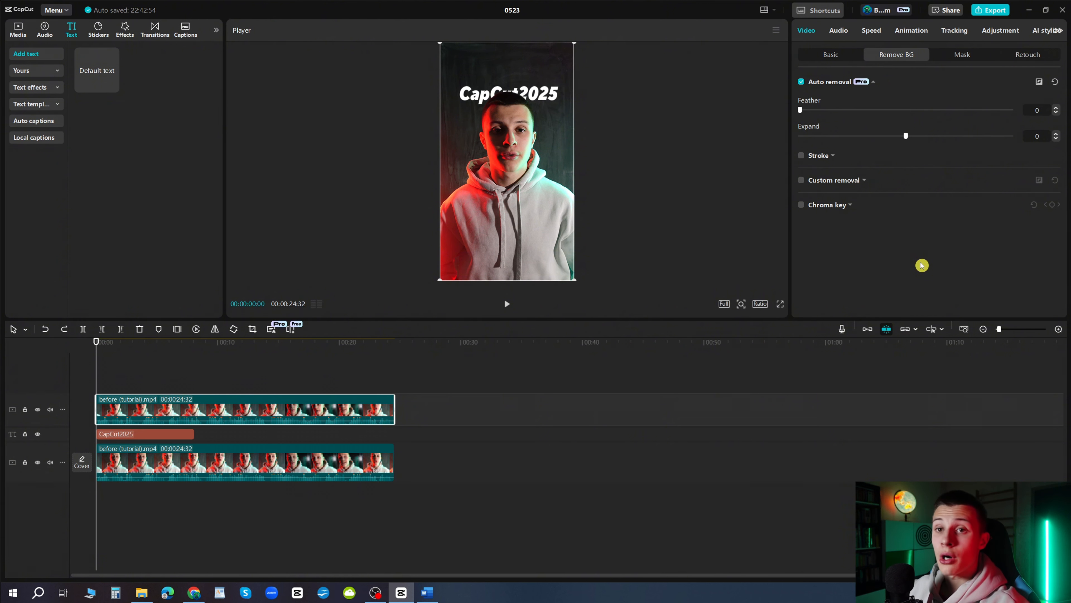
pyautogui.scroll(5, 496, 90)
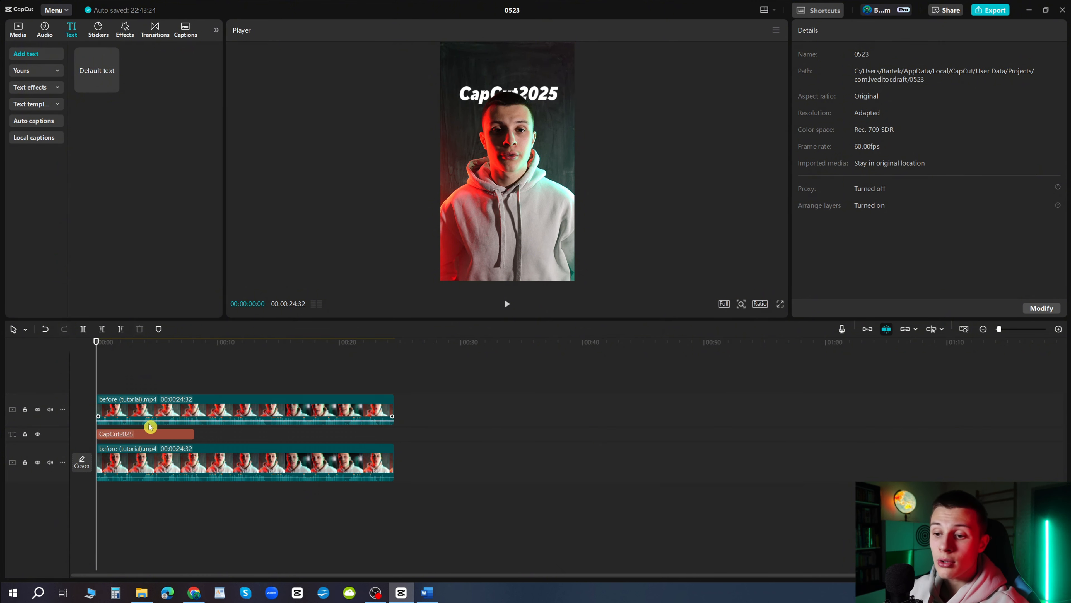
# Step: Apply the Showing Up entrance animation to the CapCut2025 title and preview the video from the start in full screen
pyautogui.click(124, 436)
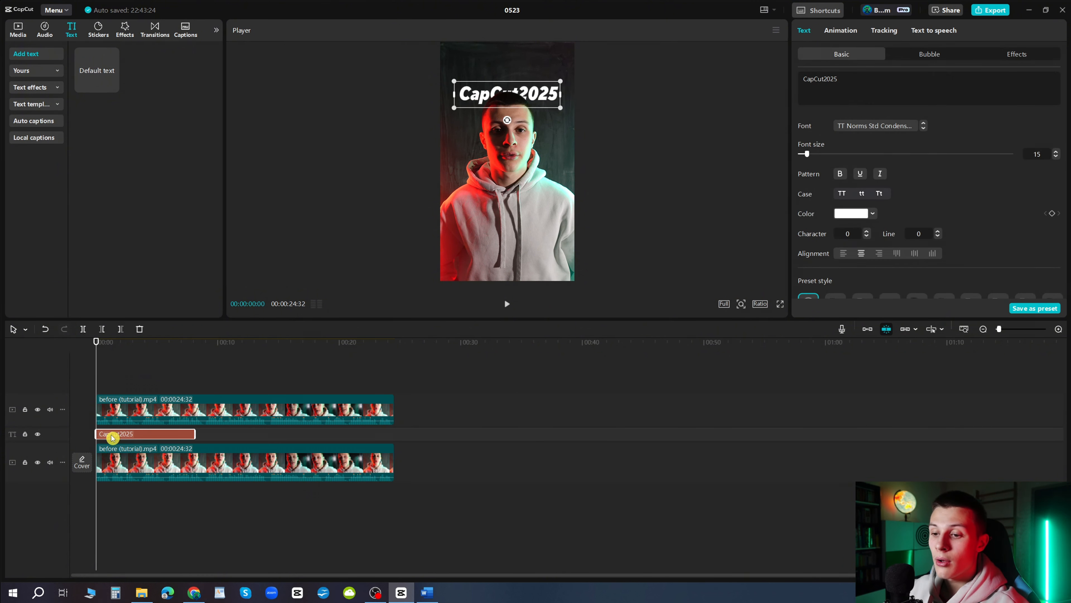
pyautogui.click(844, 33)
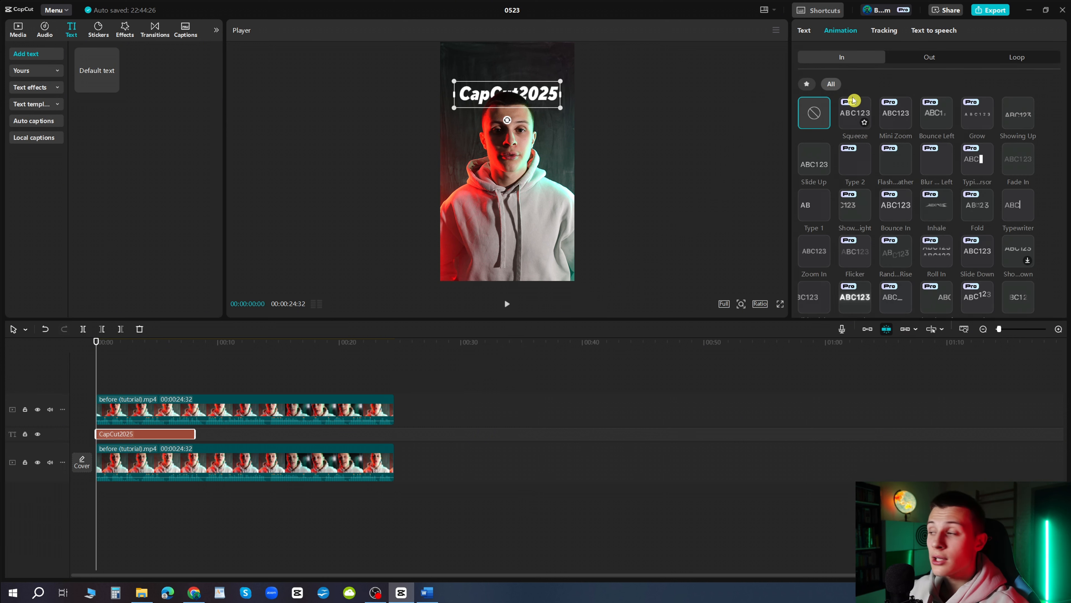
pyautogui.click(1022, 112)
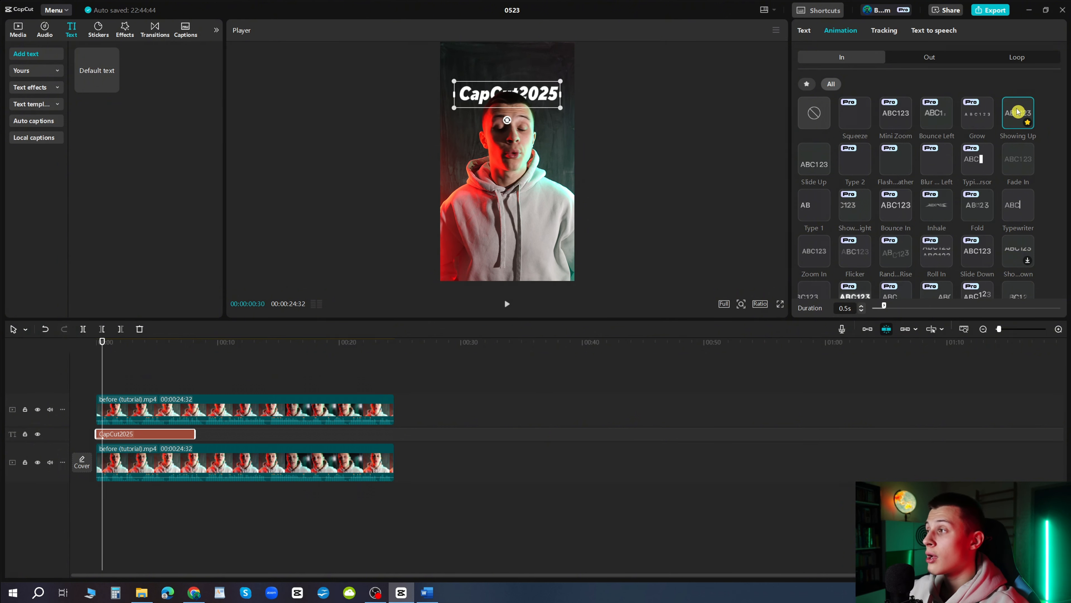
pyautogui.click(76, 342)
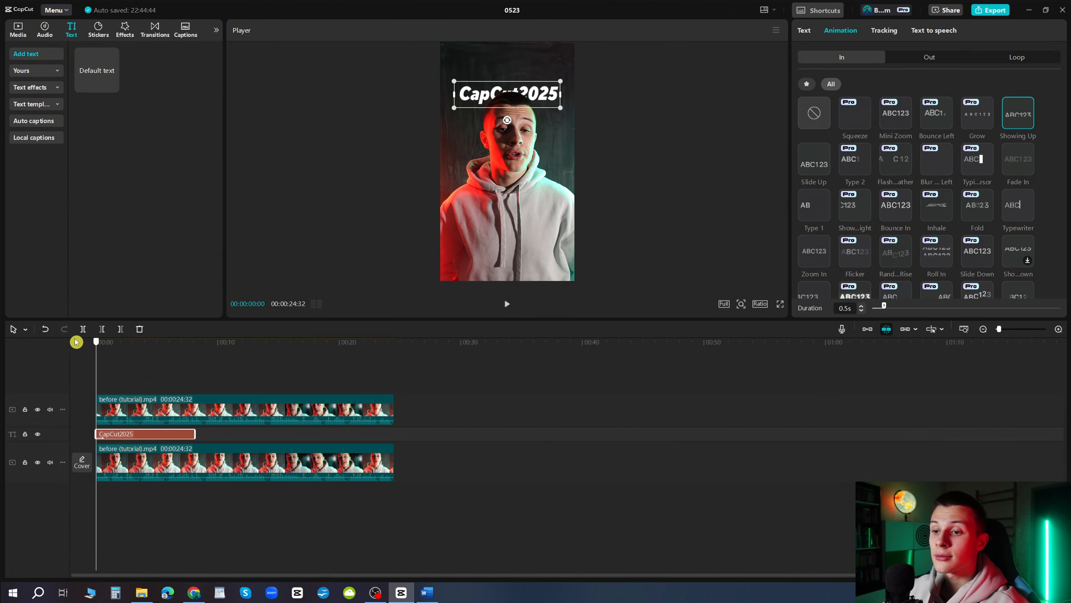
pyautogui.click(780, 304)
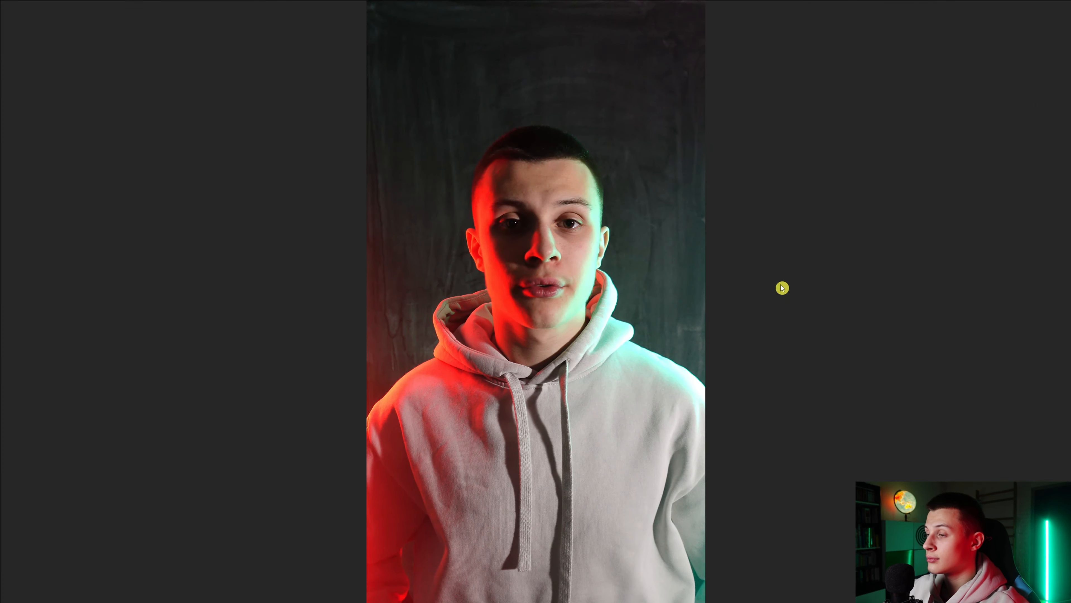